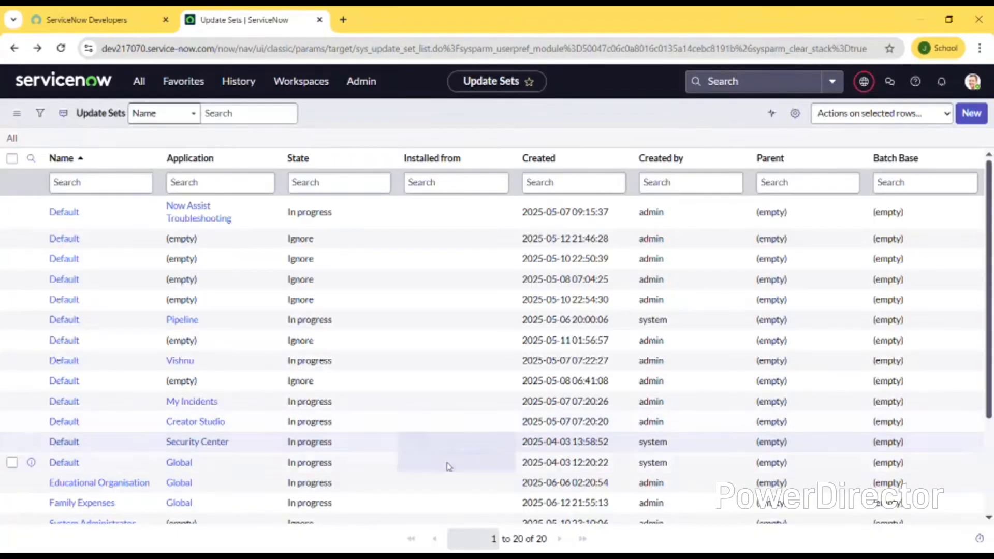
Open the Educational Organisation update set from the Local Update Sets list.
left_click(143, 89)
type("local update set")
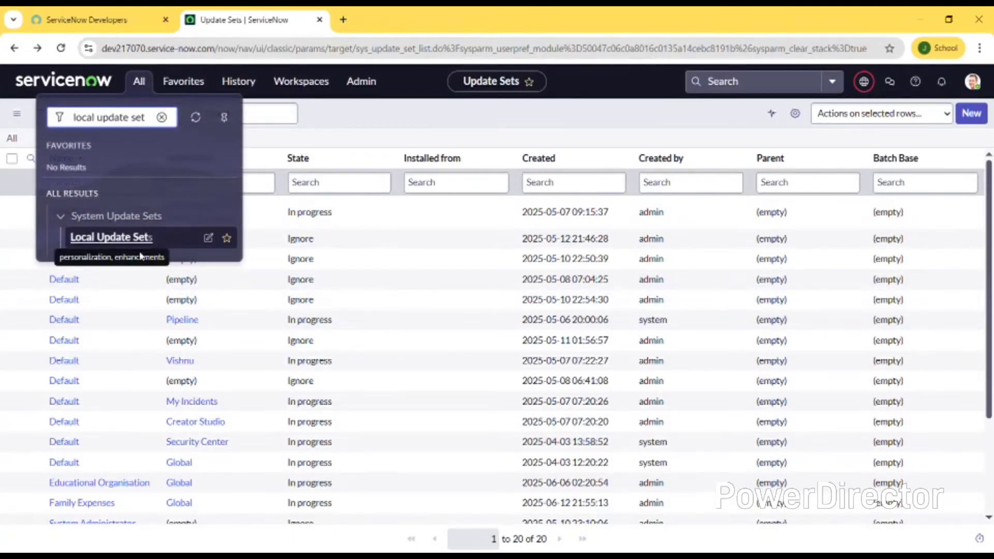
left_click(163, 239)
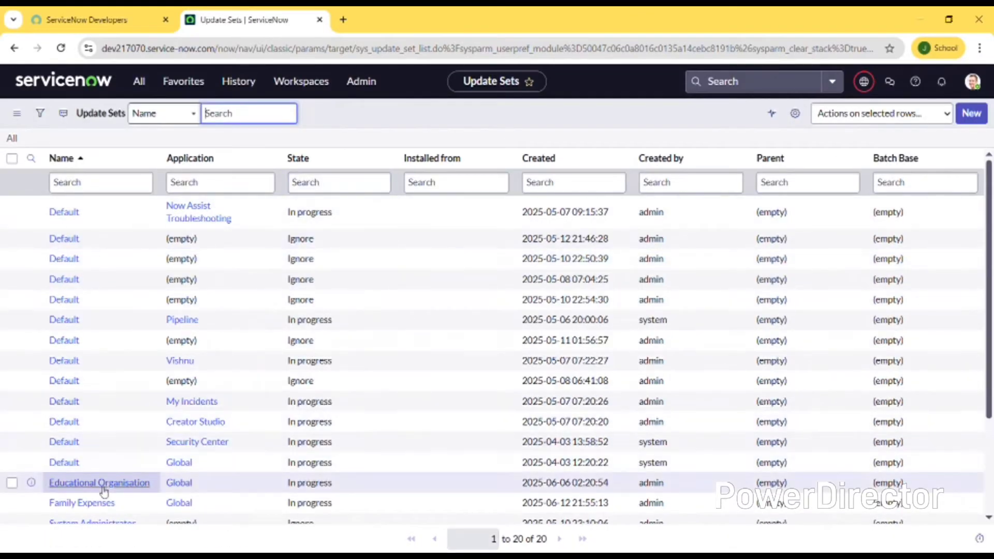
left_click(139, 483)
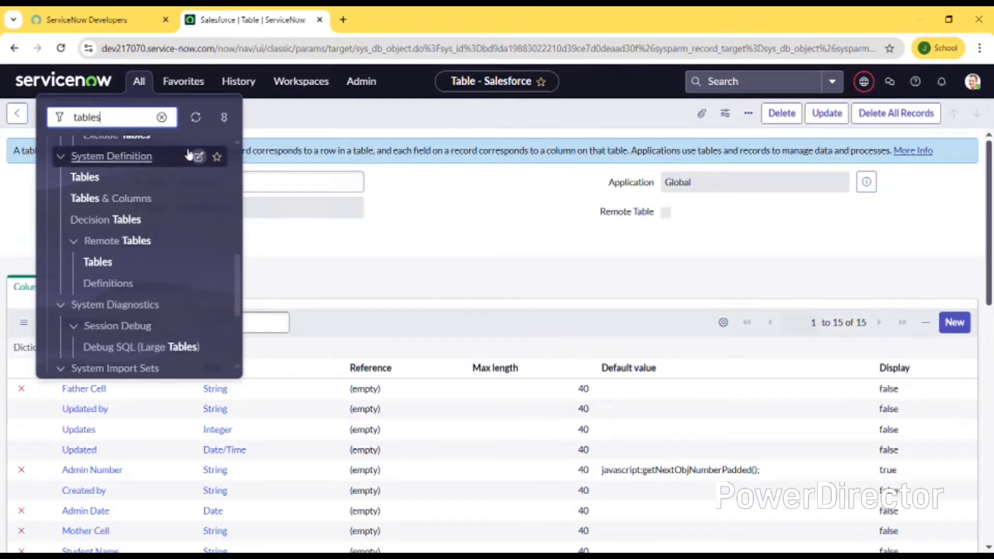
left_click_drag(108, 121, 72, 120)
left_click(84, 181)
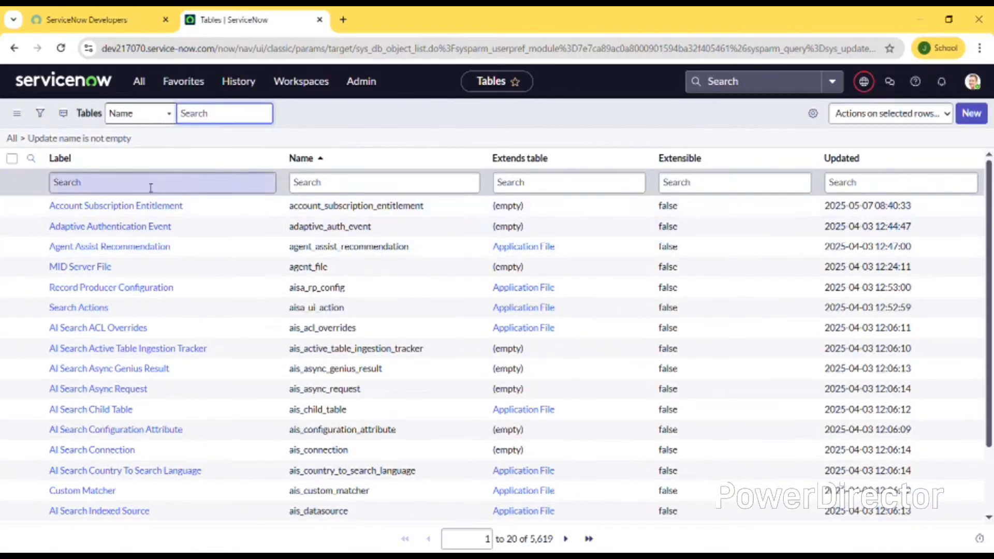
left_click(151, 186)
type("salesfo")
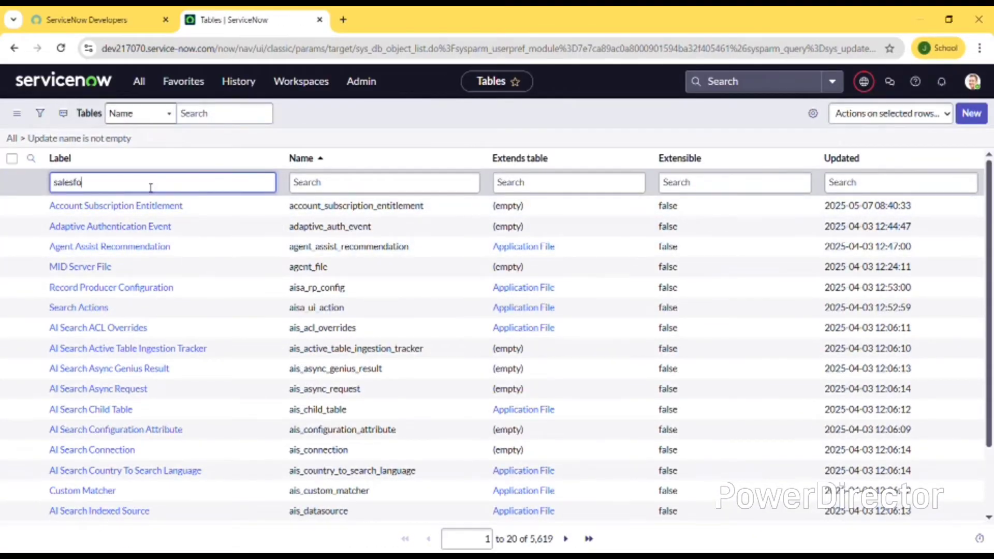
type("rce")
key("Return")
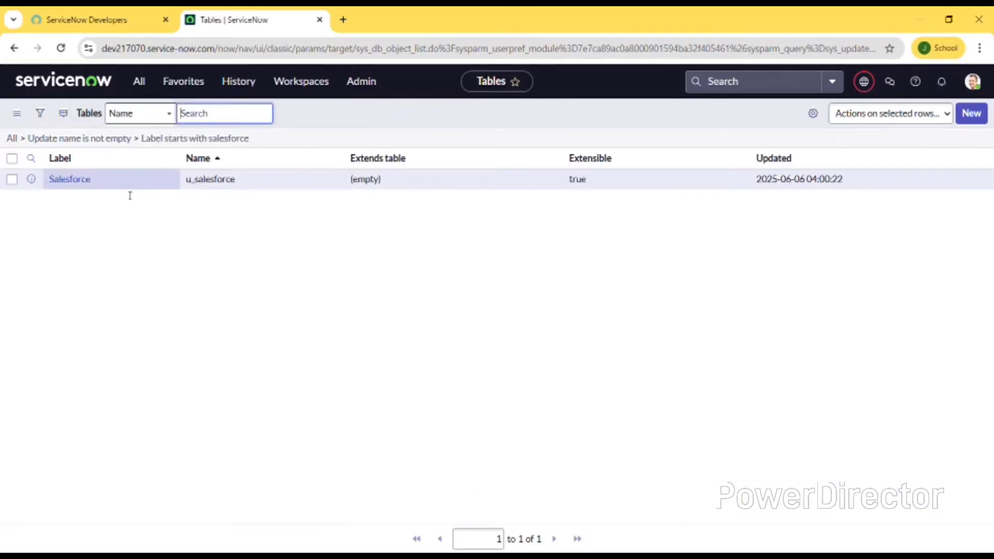
left_click(80, 205)
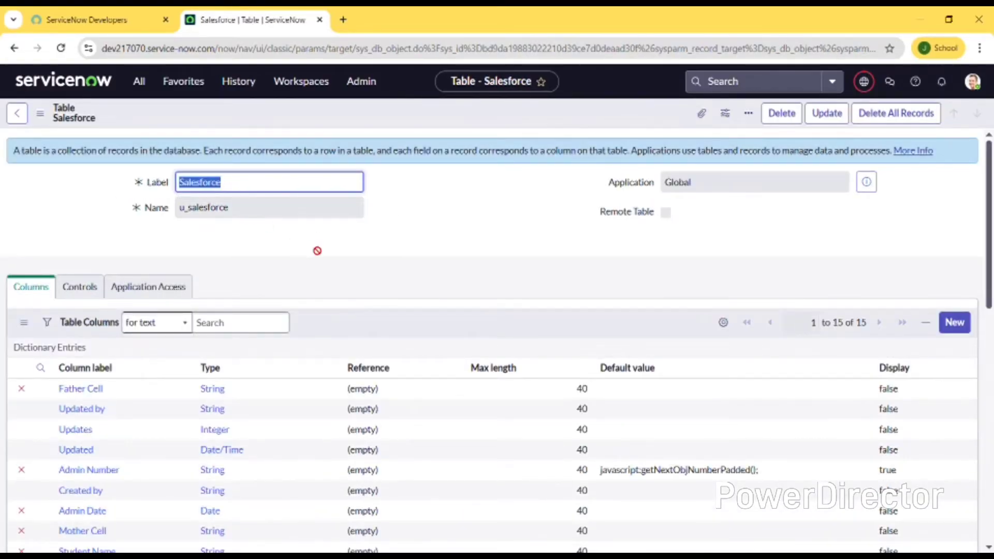
scroll(320, 349, "down", 4)
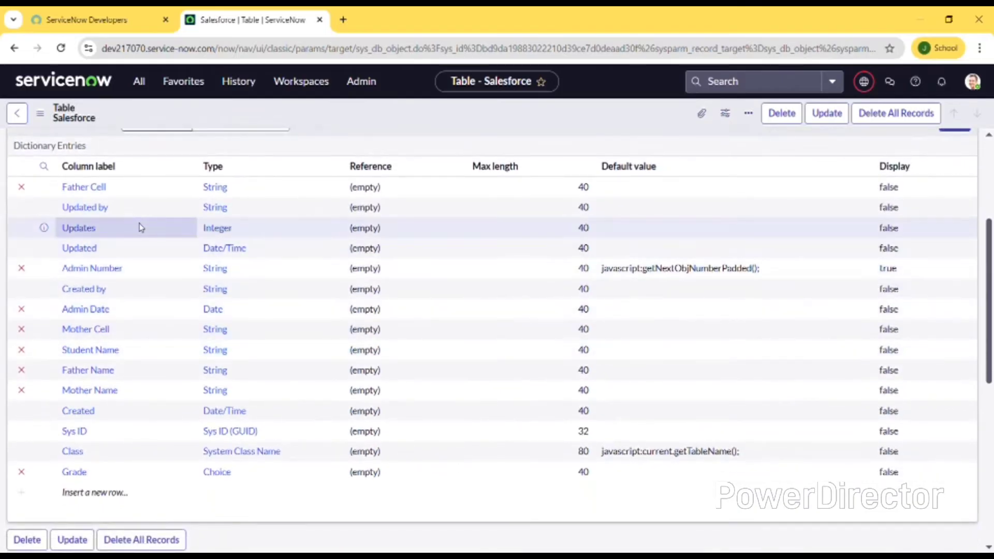
scroll(139, 227, "up", 2)
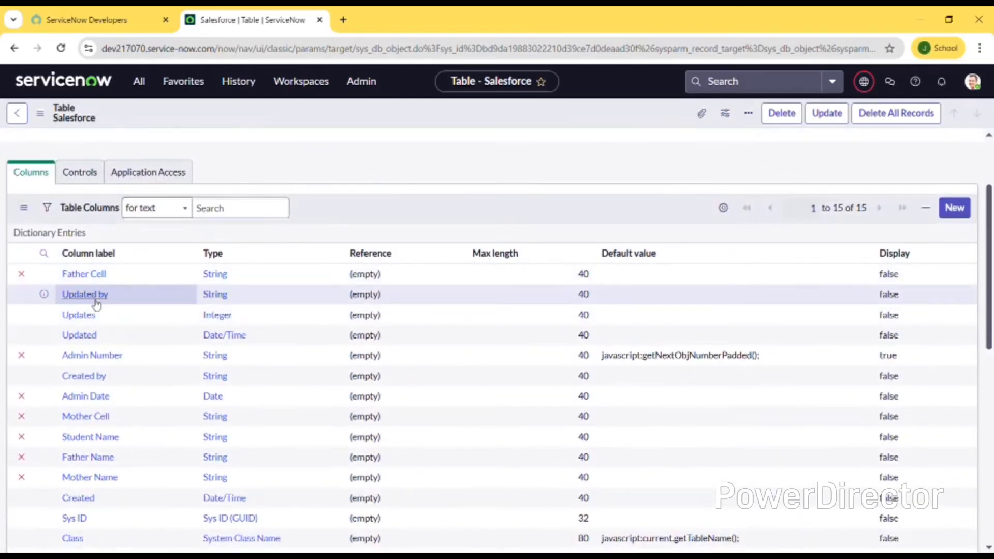
scroll(85, 352, "down", 1)
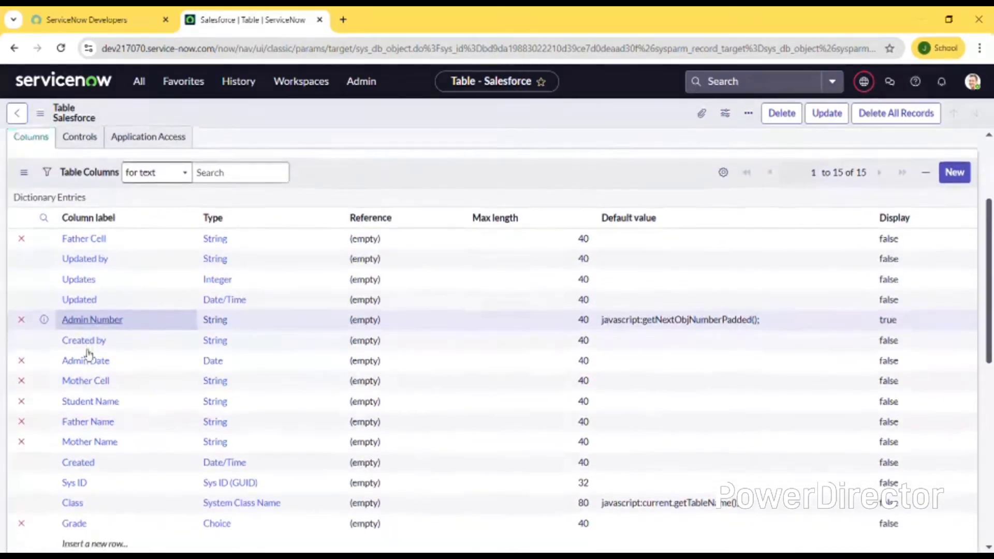
scroll(87, 354, "down", 3)
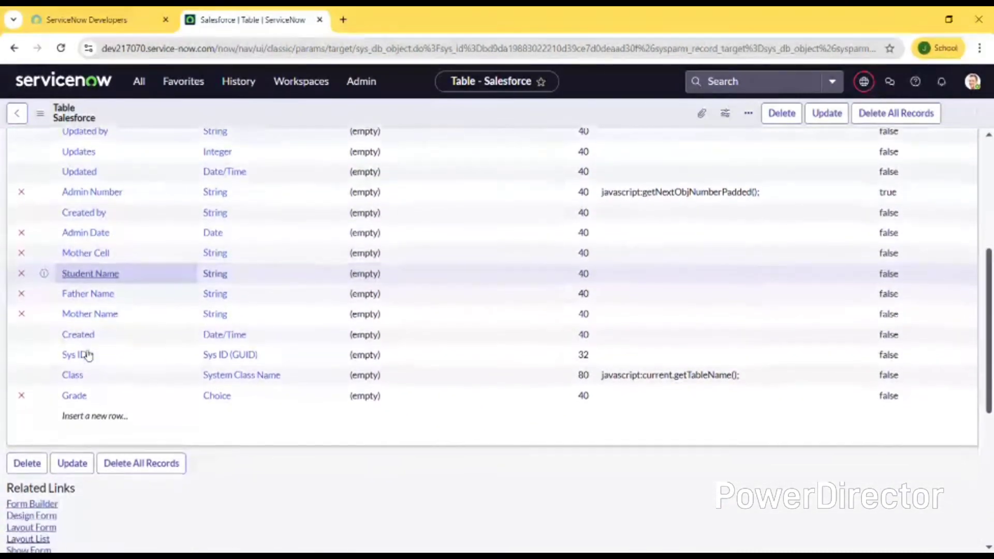
scroll(87, 354, "down", 2)
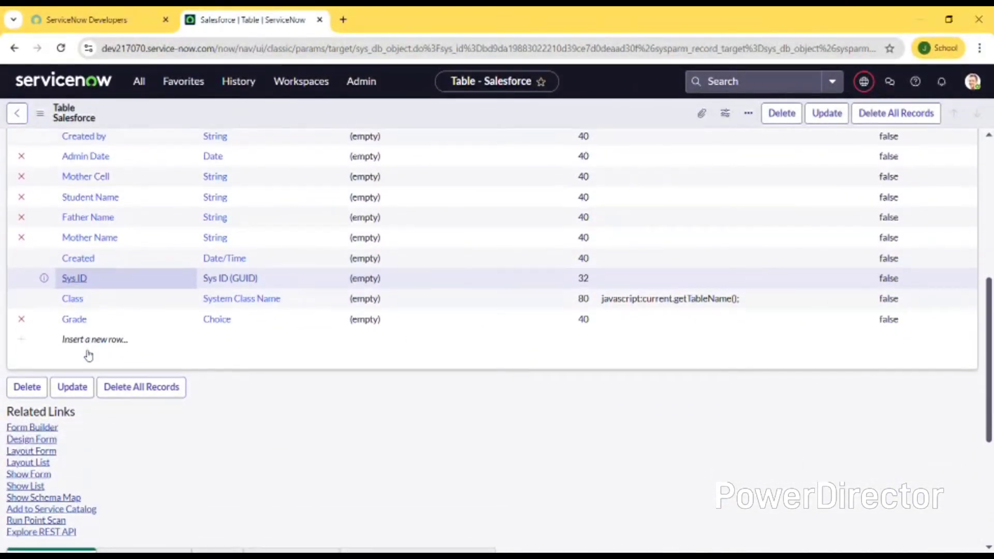
scroll(88, 355, "up", 6)
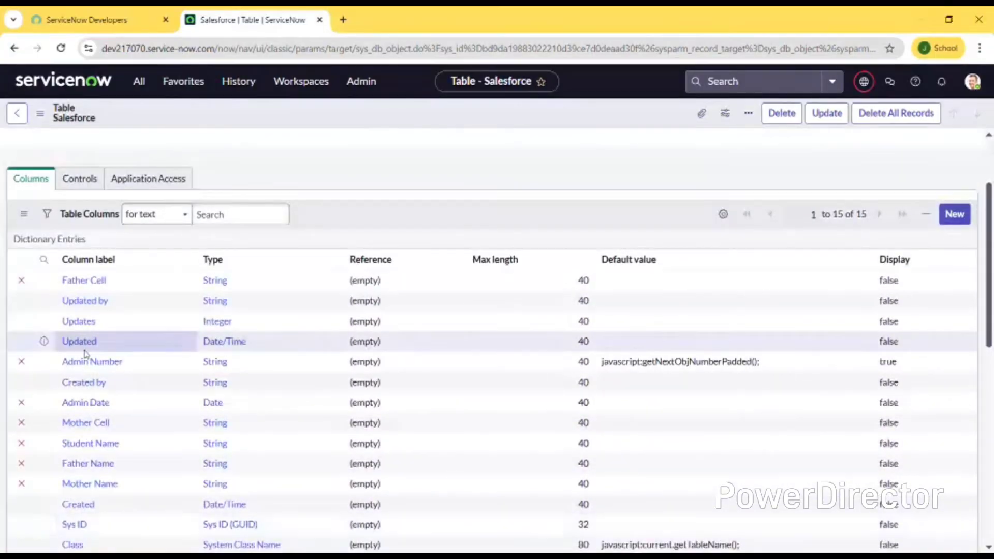
scroll(85, 354, "up", 2)
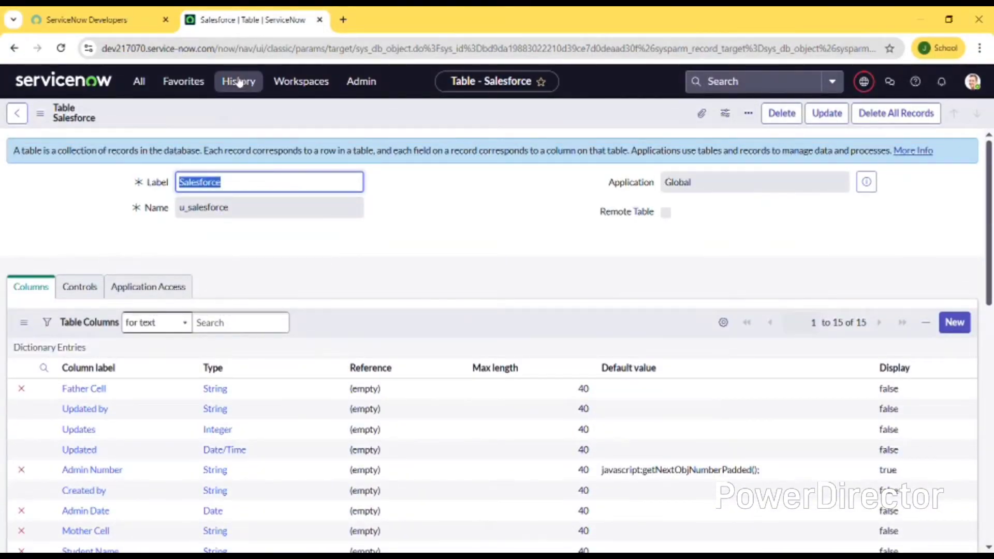
Filter the Tables list by the label 'admission'.
left_click(141, 94)
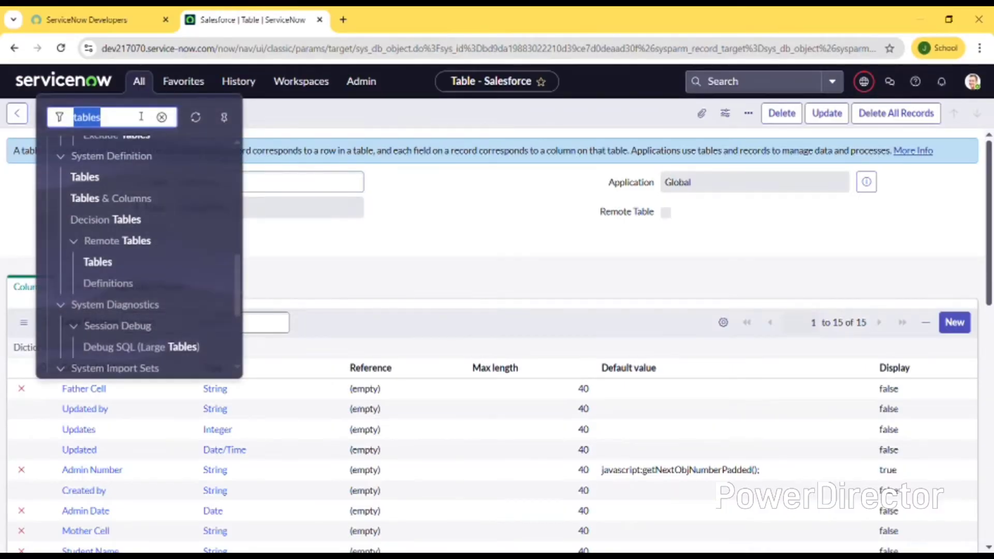
left_click(89, 262)
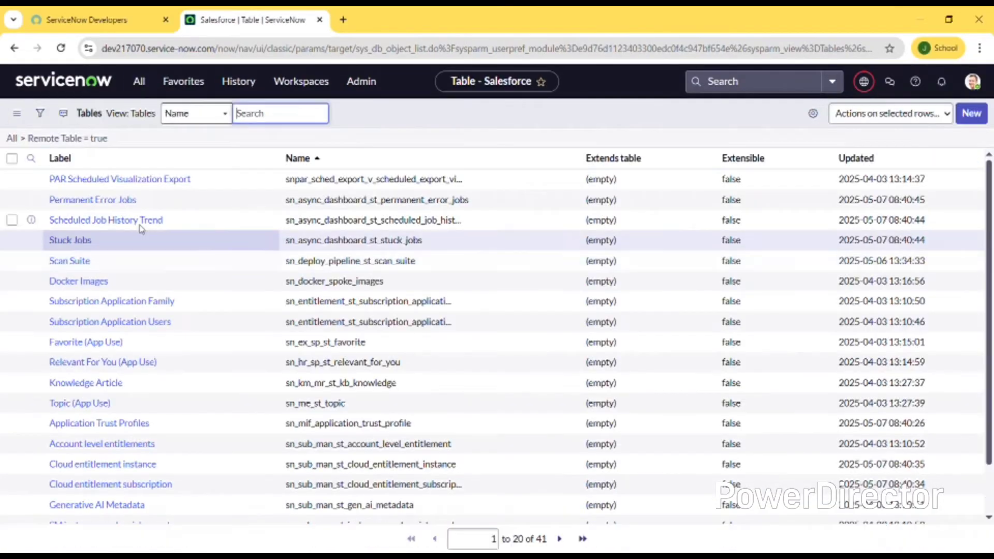
left_click(148, 182)
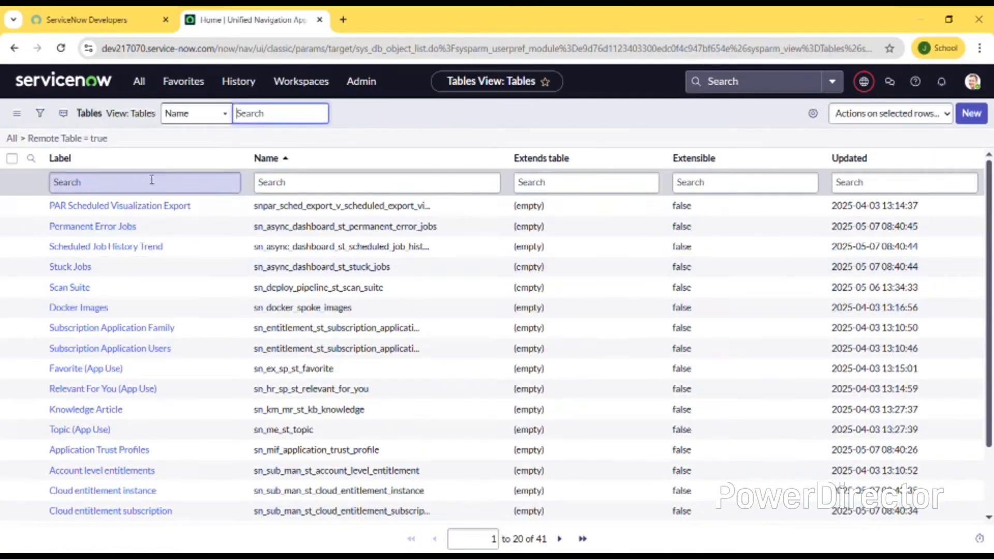
type("admission")
key("Return")
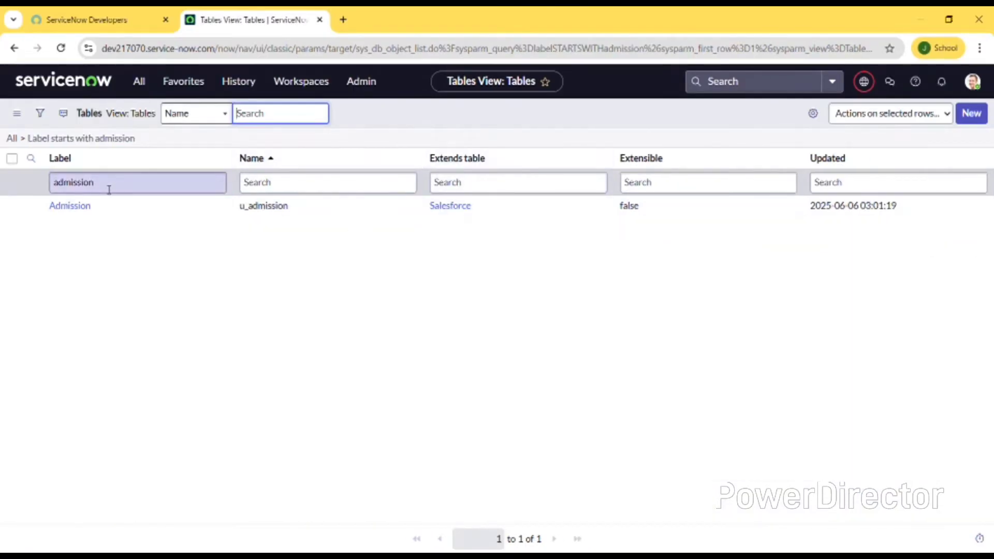
Open the Admission table (u_admission) and scroll through its 29 columns.
left_click(71, 210)
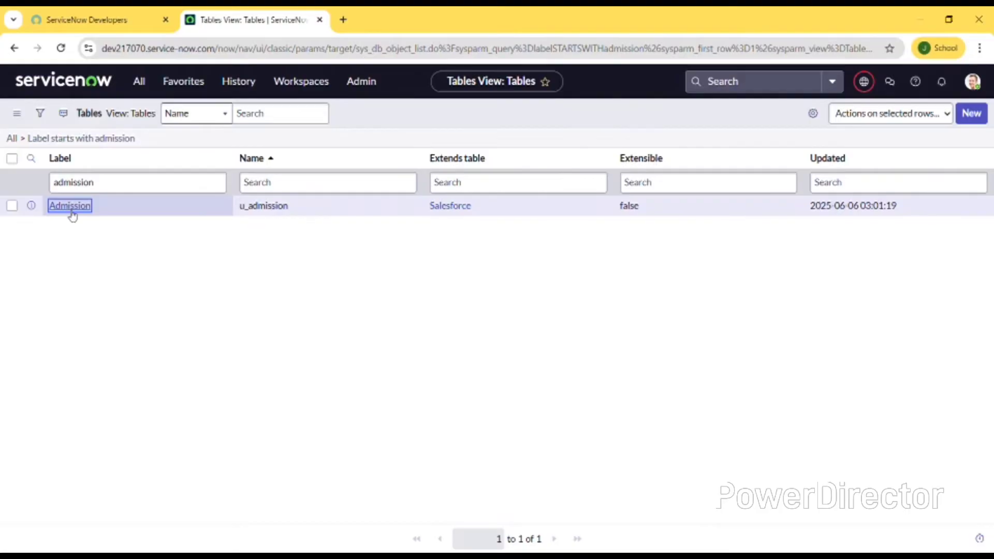
scroll(339, 448, "down", 3)
scroll(336, 446, "down", 4)
scroll(100, 247, "up", 3)
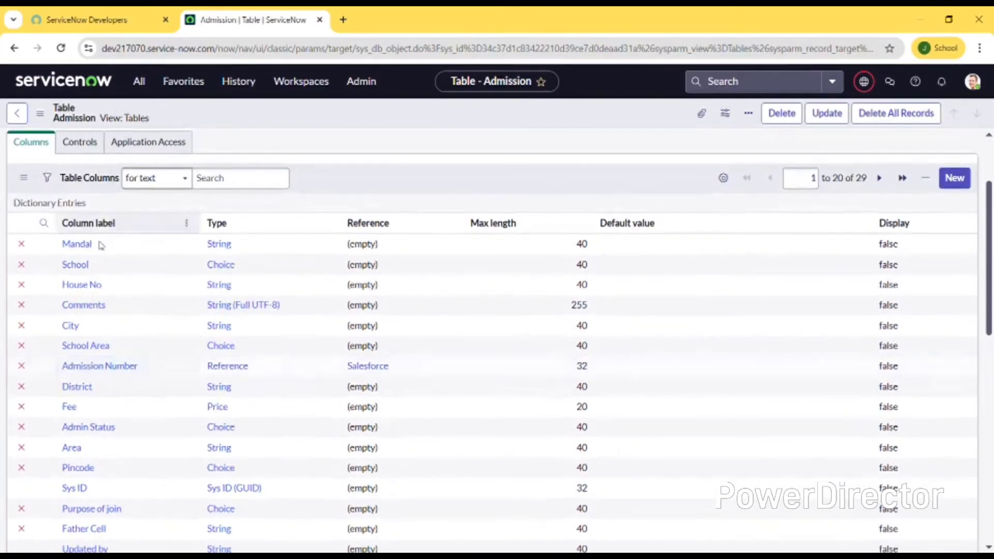
scroll(145, 173, "up", 2)
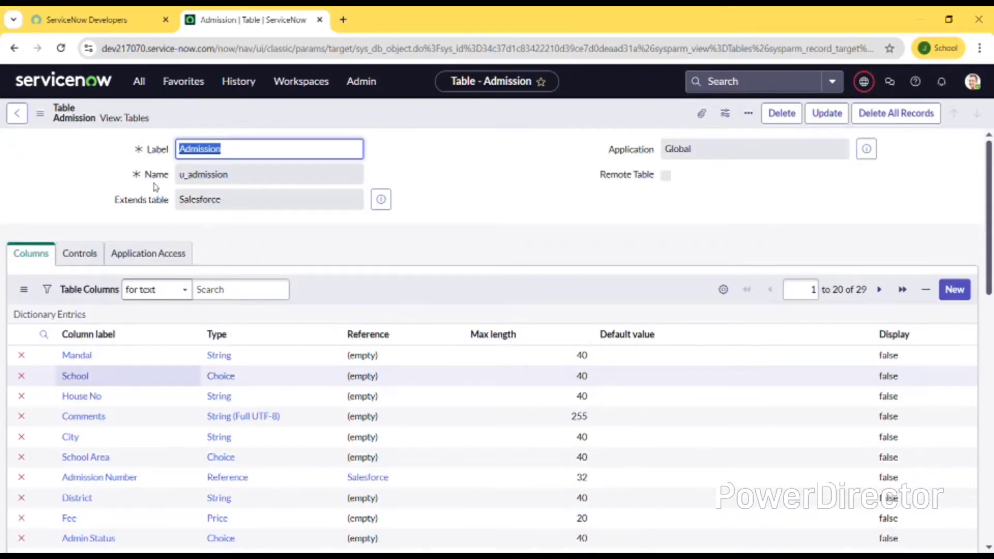
Show all tables and filter the list by the label 'progress'.
left_click(138, 81)
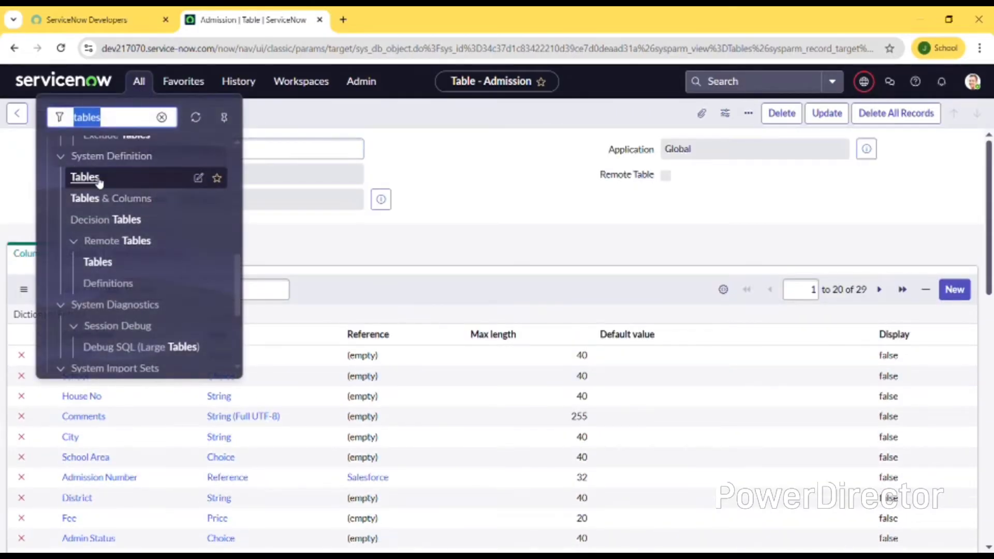
left_click(99, 179)
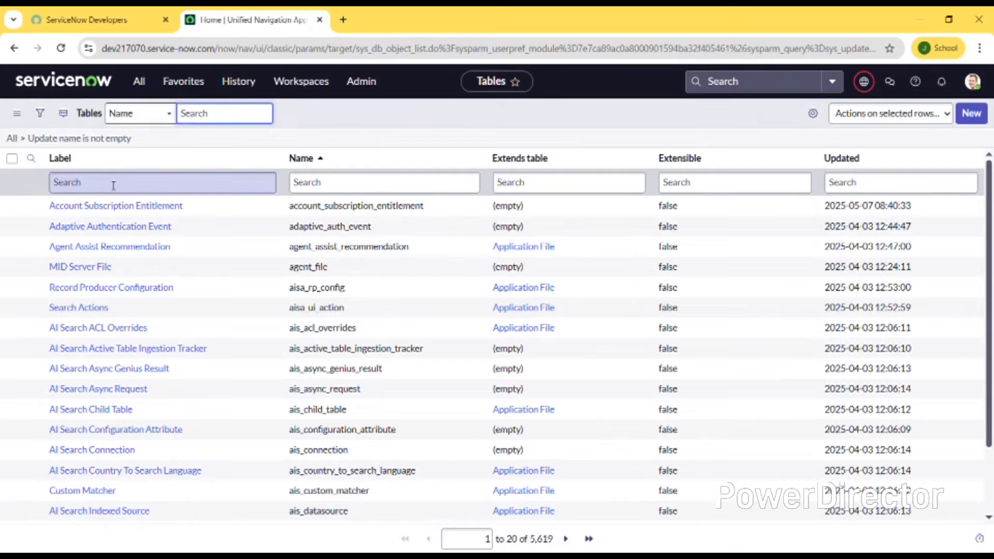
left_click(113, 183)
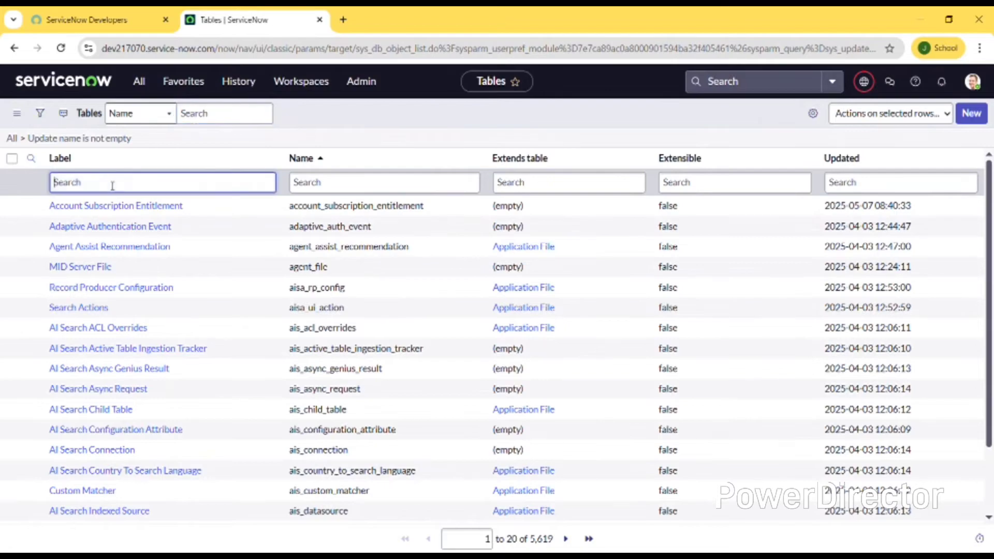
left_click(11, 138)
left_click(31, 157)
left_click(31, 158)
left_click(31, 159)
left_click(75, 186)
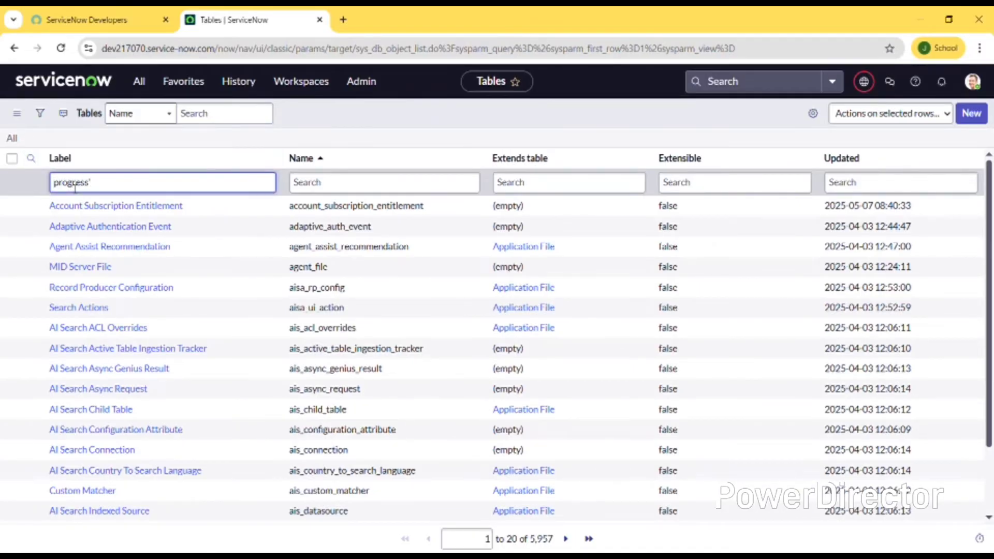
key("Return")
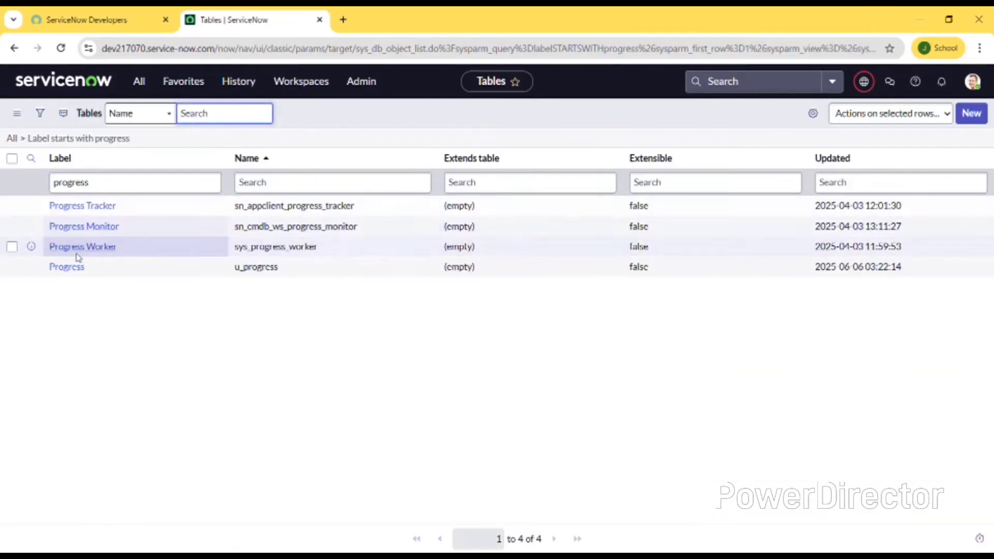
Open the Progress table definition and scroll through its columns.
left_click(76, 269)
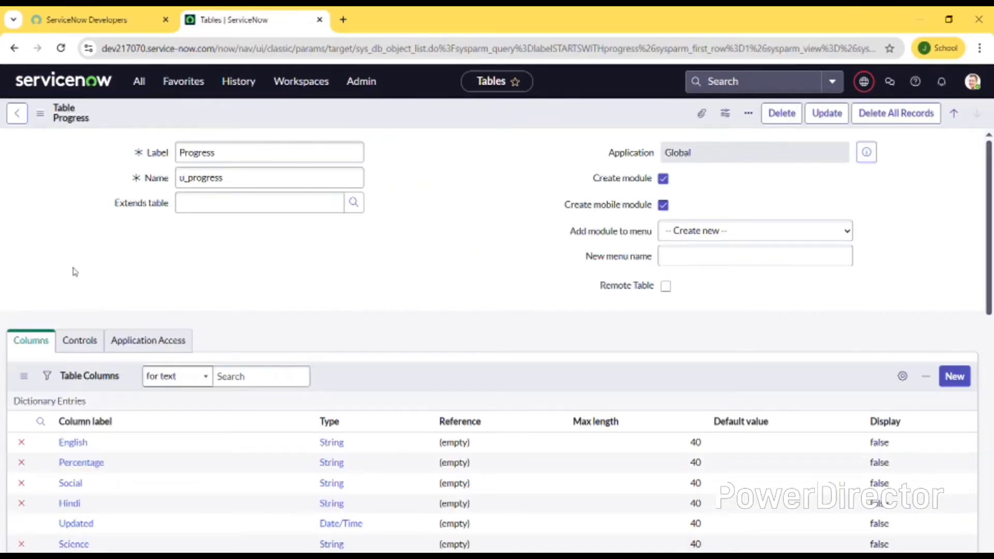
scroll(255, 312, "down", 7)
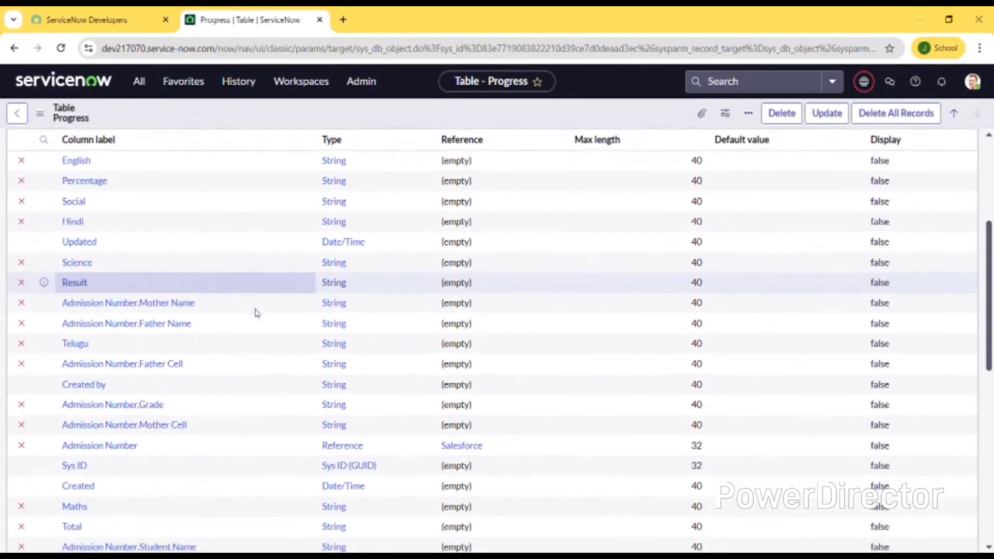
scroll(256, 312, "up", 4)
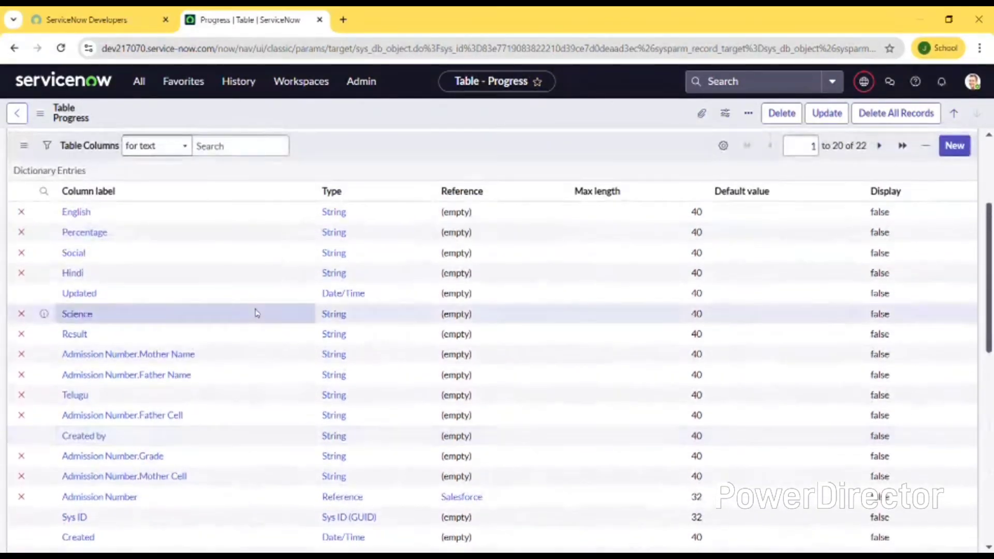
scroll(255, 312, "up", 1)
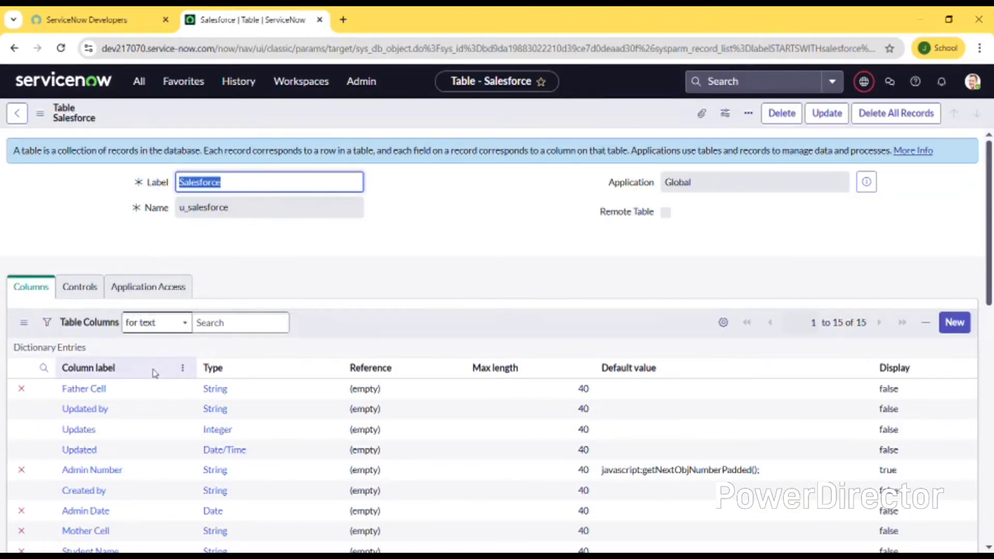
scroll(153, 371, "down", 5)
scroll(154, 370, "down", 1)
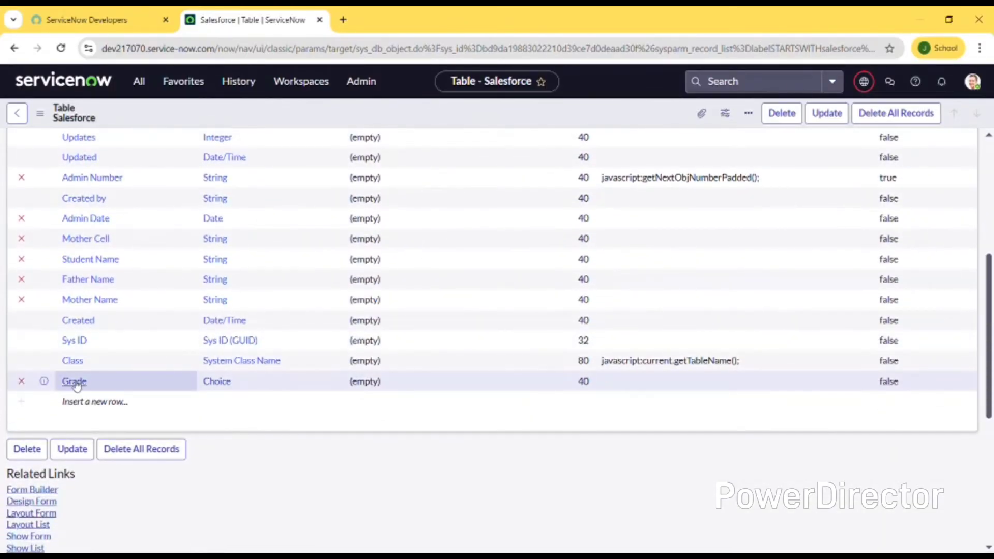
left_click(75, 383)
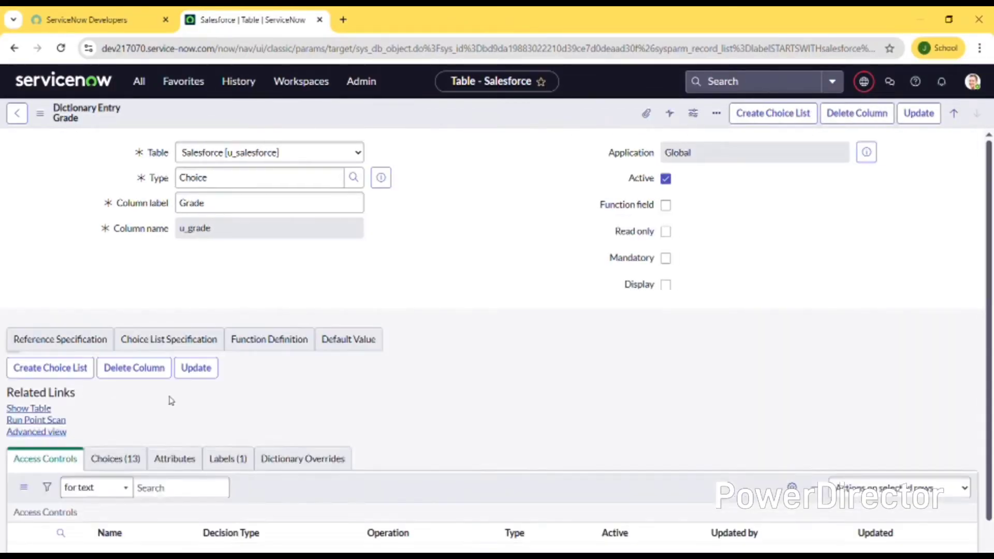
scroll(171, 399, "down", 3)
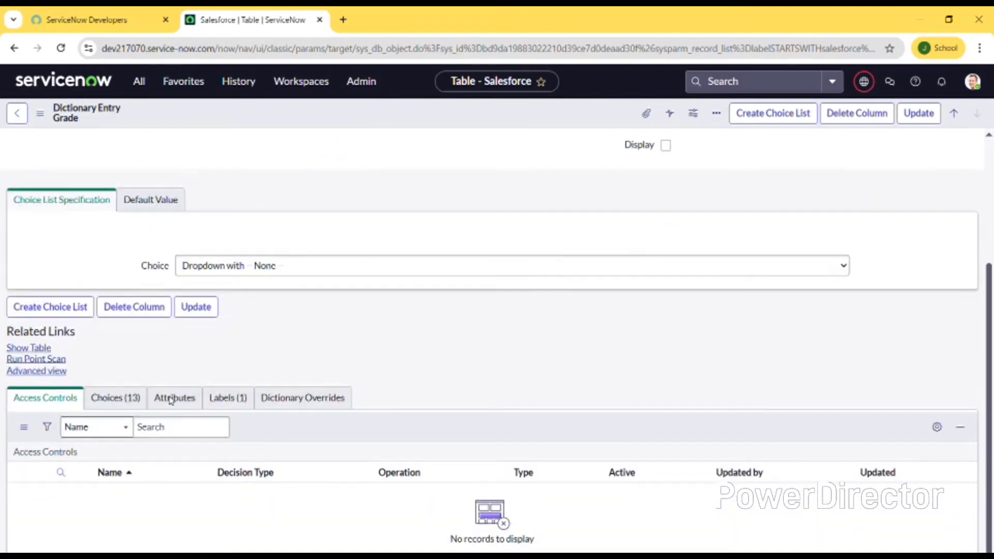
left_click(110, 403)
scroll(204, 456, "down", 5)
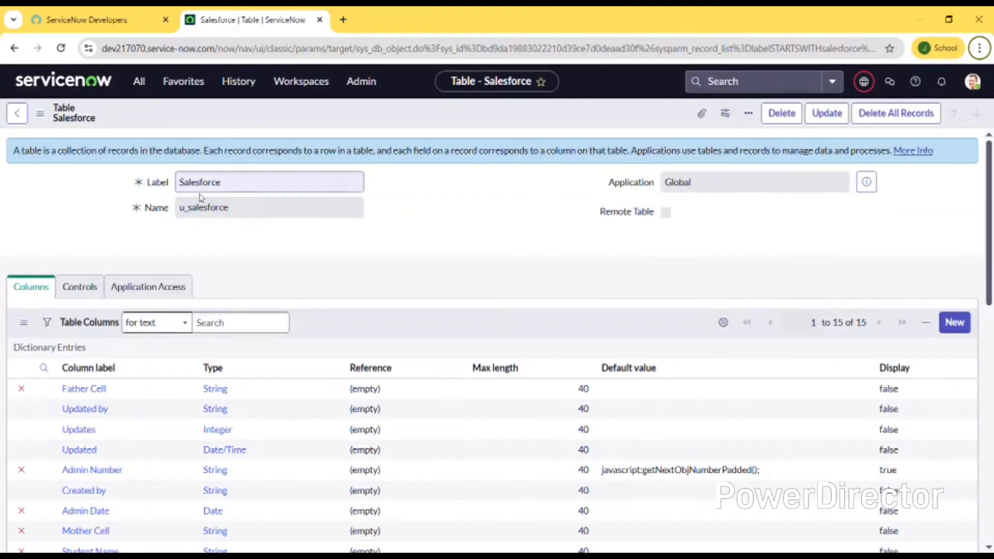
Open Form Design from the table record's context menu and dismiss the Form Builder prompt.
right_click(531, 119)
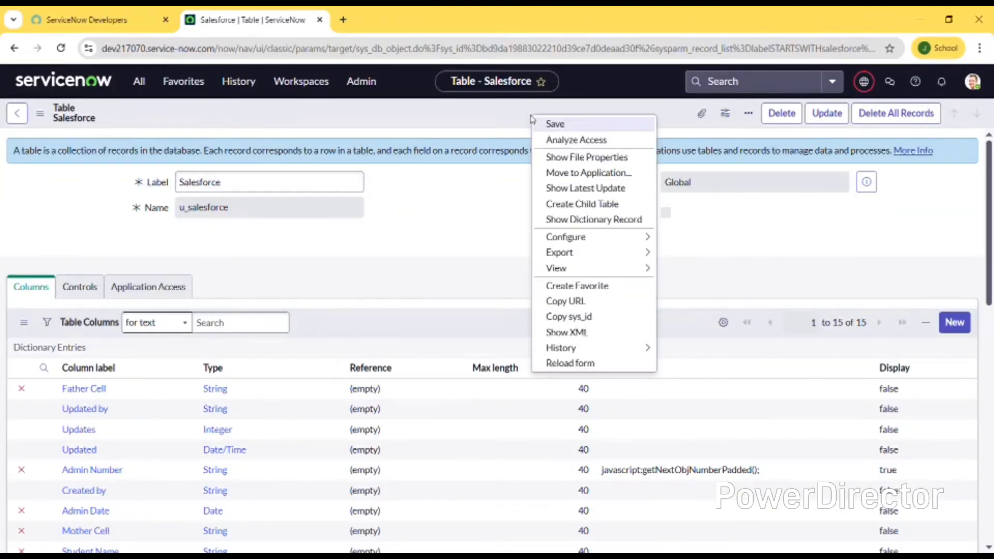
left_click(574, 128)
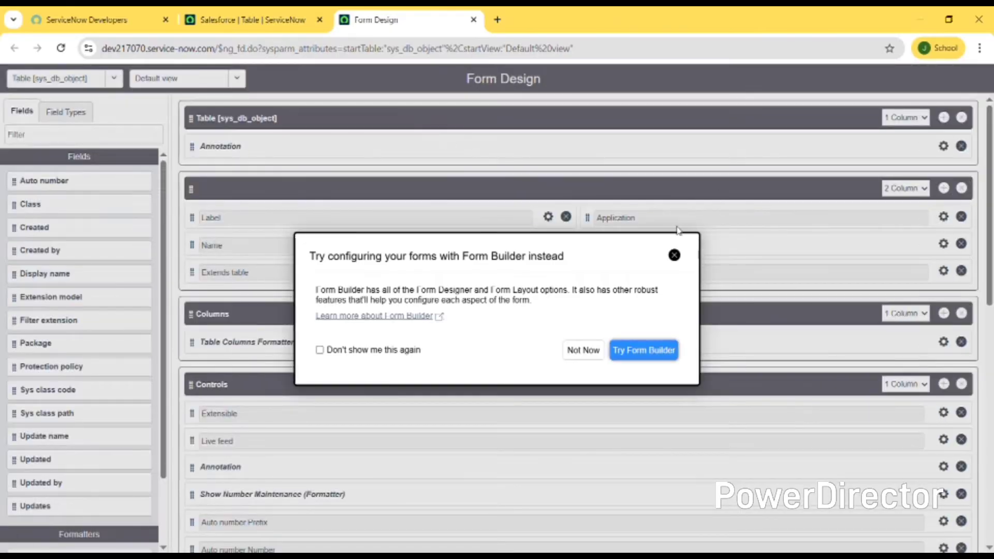
left_click(673, 255)
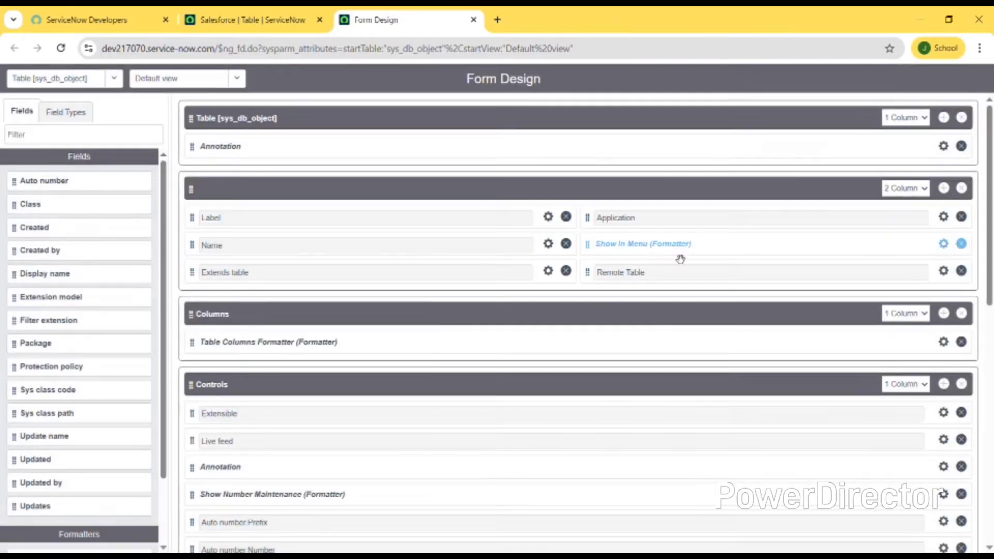
left_click(113, 79)
left_click(114, 79)
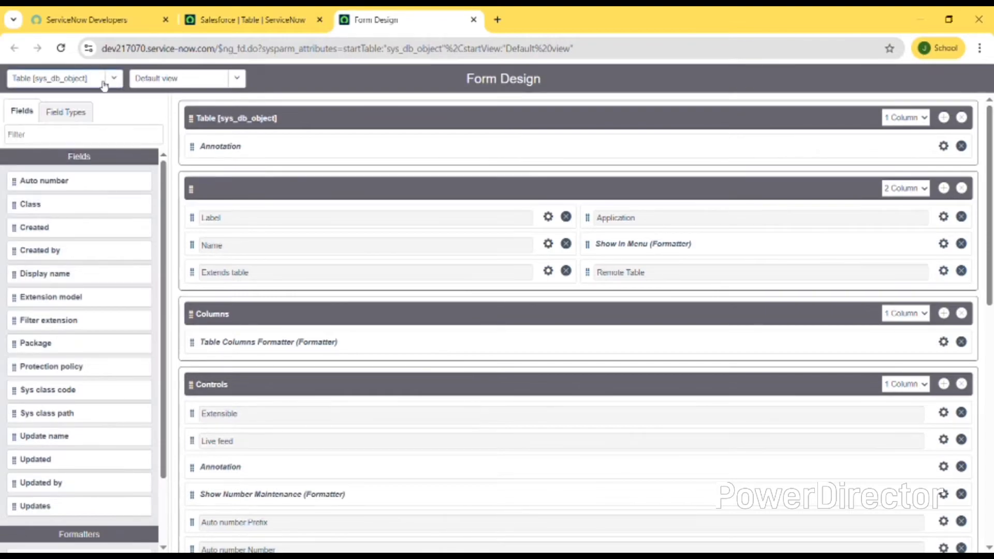
Load the Salesforce [u_salesforce] form layout, briefly adding and removing an empty section.
left_click(102, 83)
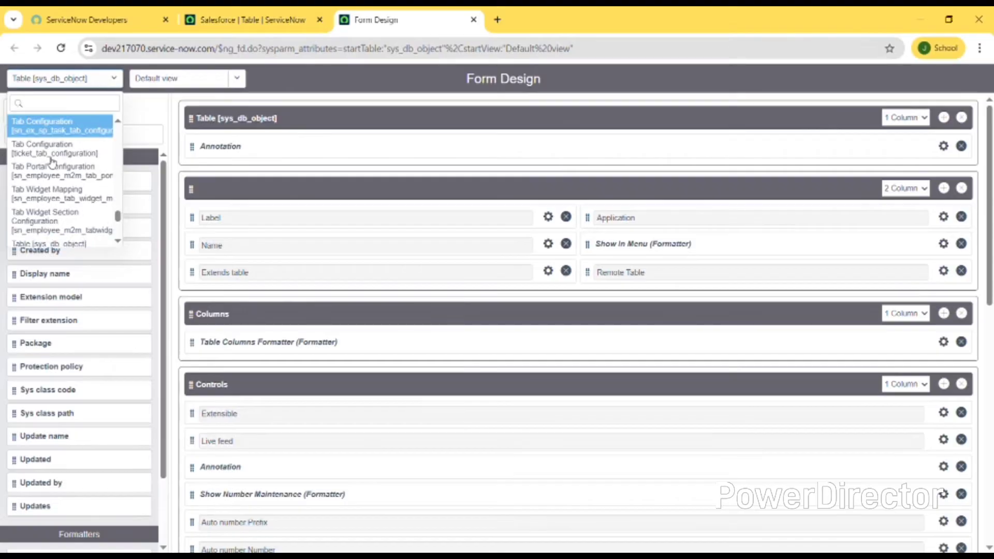
type("sales")
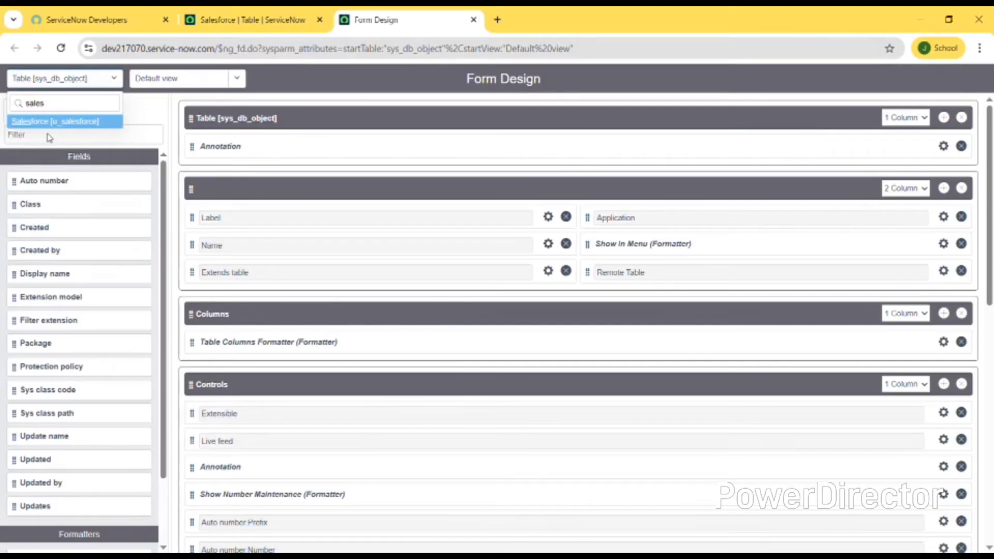
left_click(52, 122)
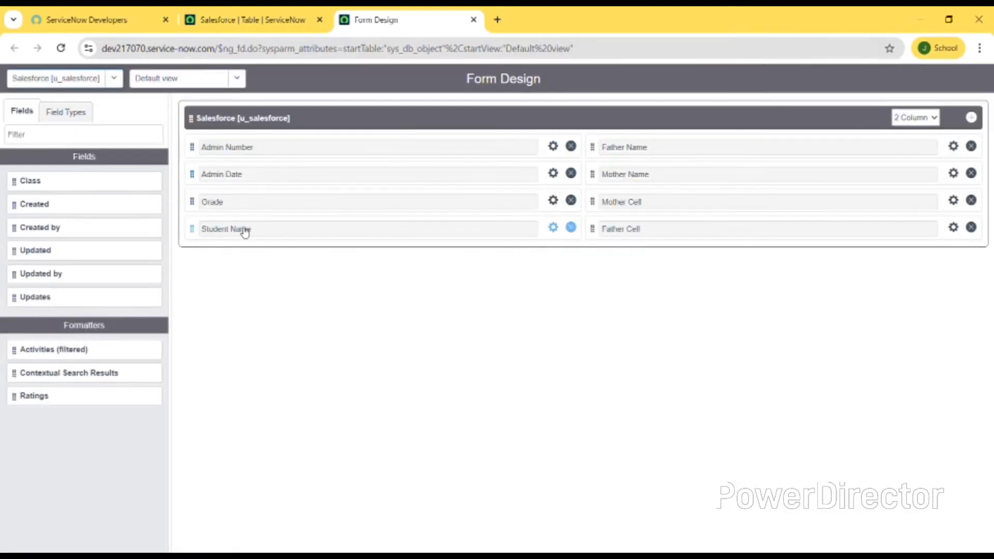
left_click_drag(21, 195, 87, 201)
left_click(972, 118)
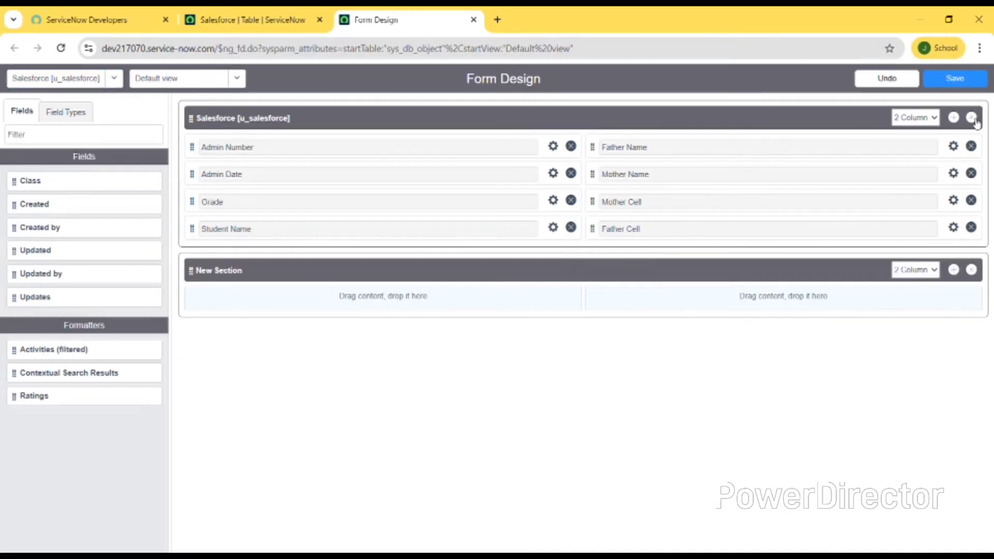
left_click(972, 272)
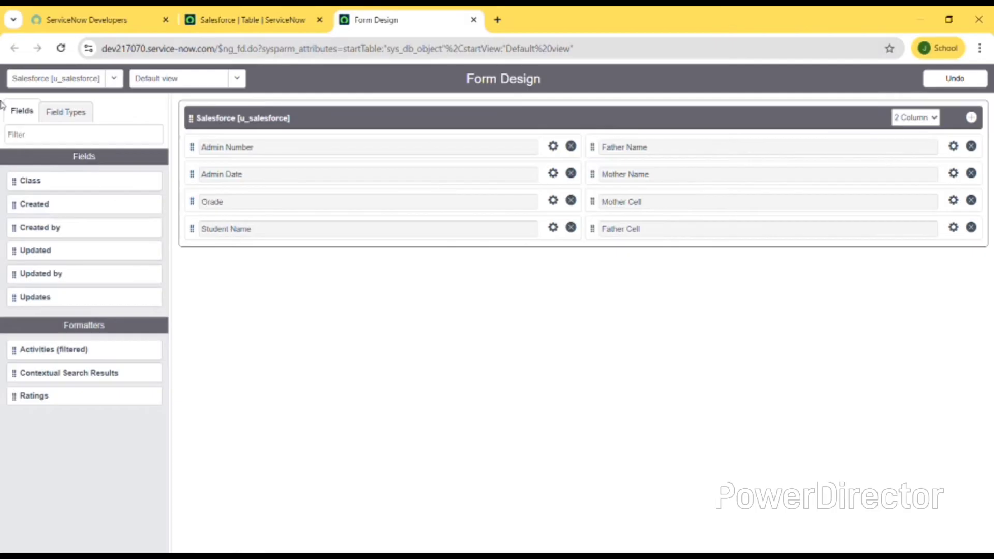
Select Admission [u_admission] in the table selector and review its student, Comments, School Details and Address sections.
left_click(102, 82)
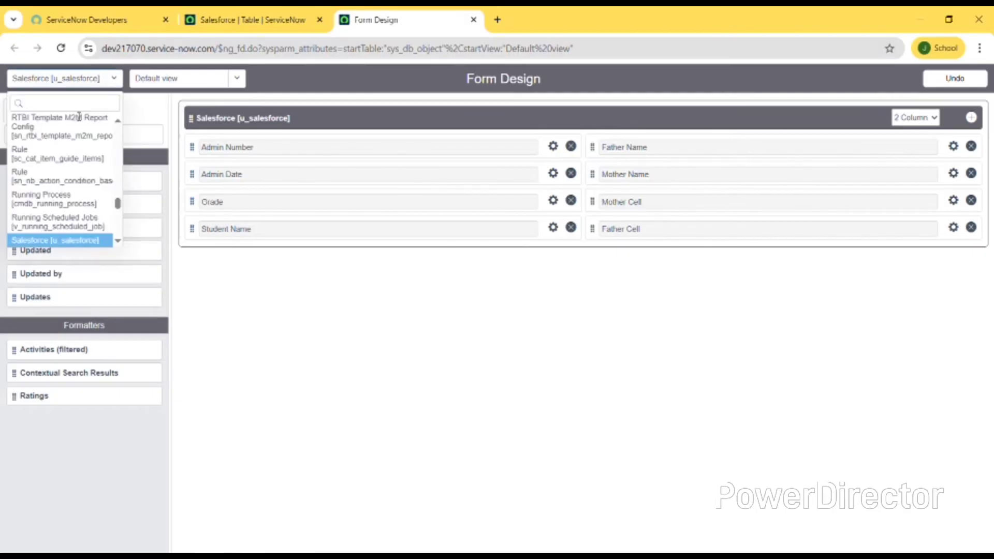
type("admission")
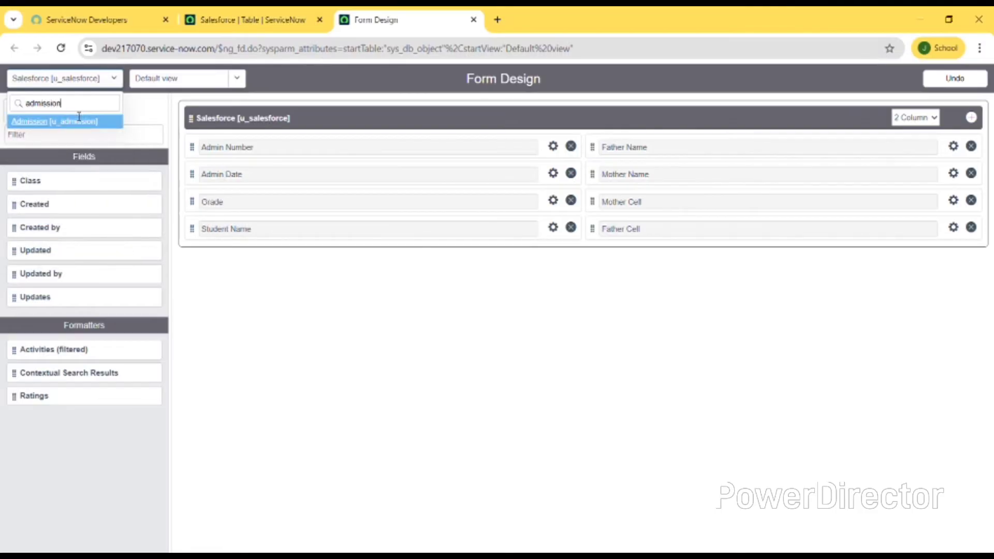
left_click(72, 121)
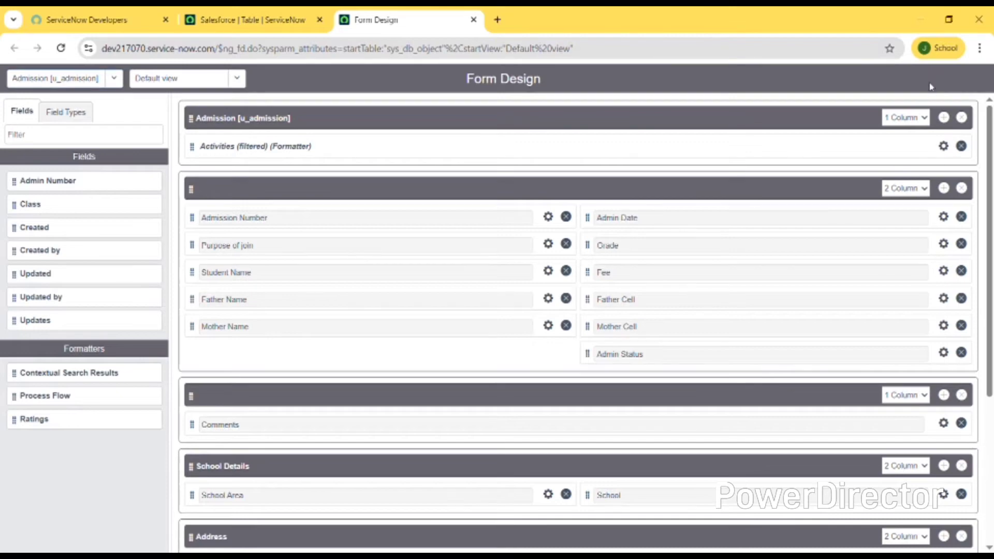
left_click(114, 77)
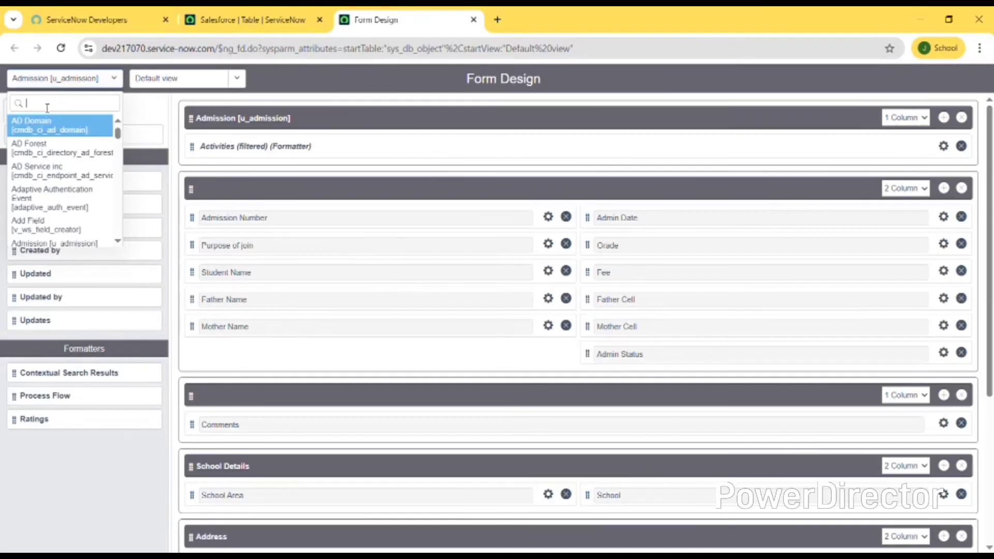
type("adm")
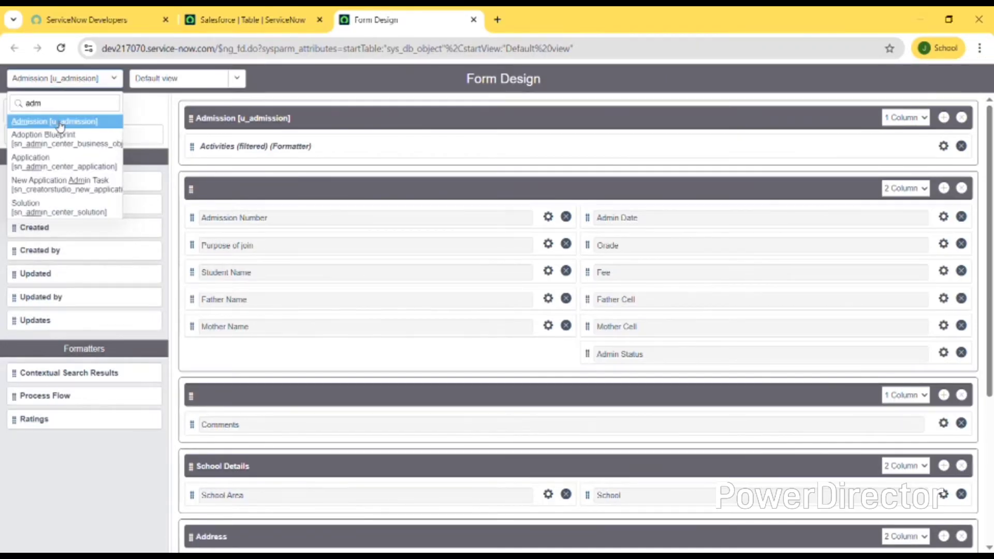
left_click(60, 122)
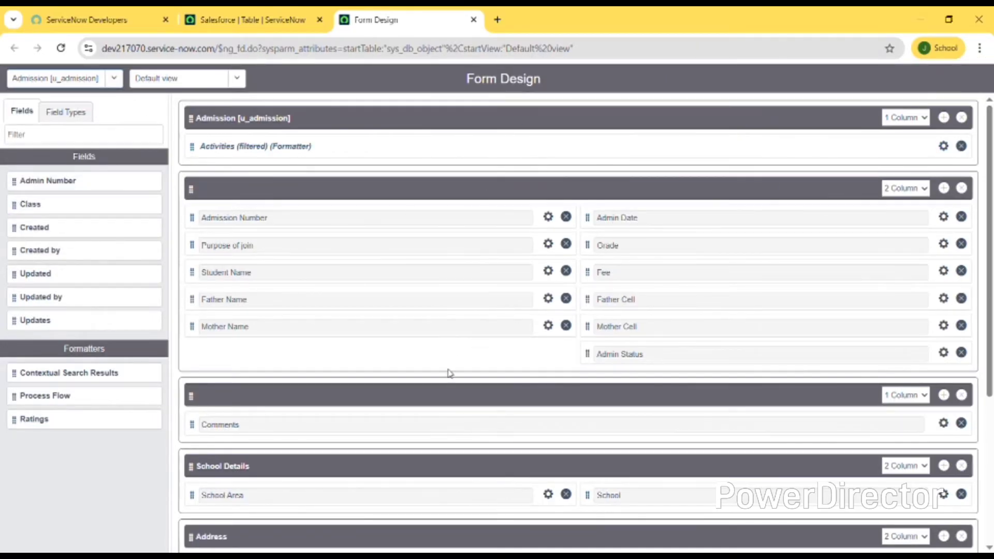
scroll(608, 414, "down", 4)
scroll(517, 372, "up", 3)
scroll(509, 370, "up", 2)
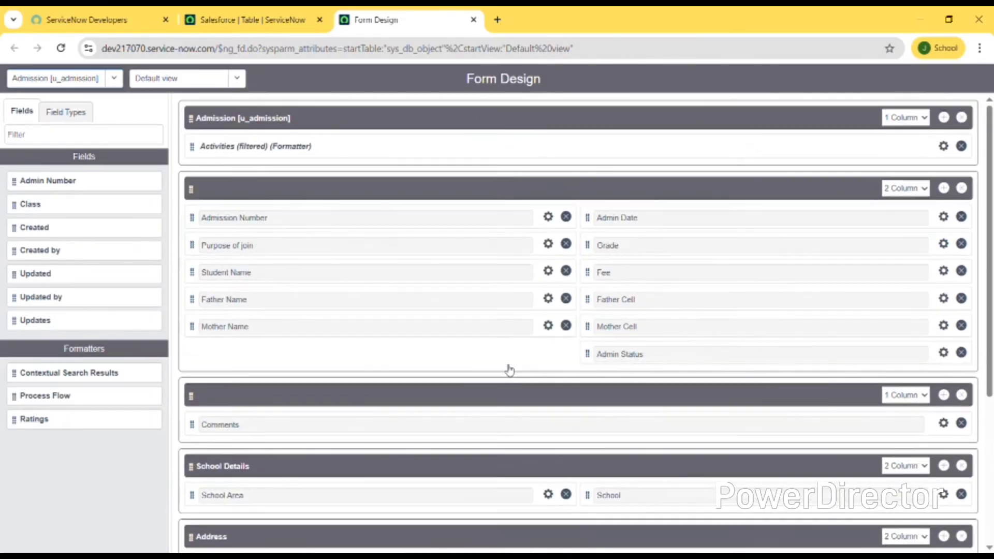
left_click(116, 83)
left_click(116, 83)
Load and review the Progress [u_progress] form layout in Form Design.
left_click(114, 78)
type("progress")
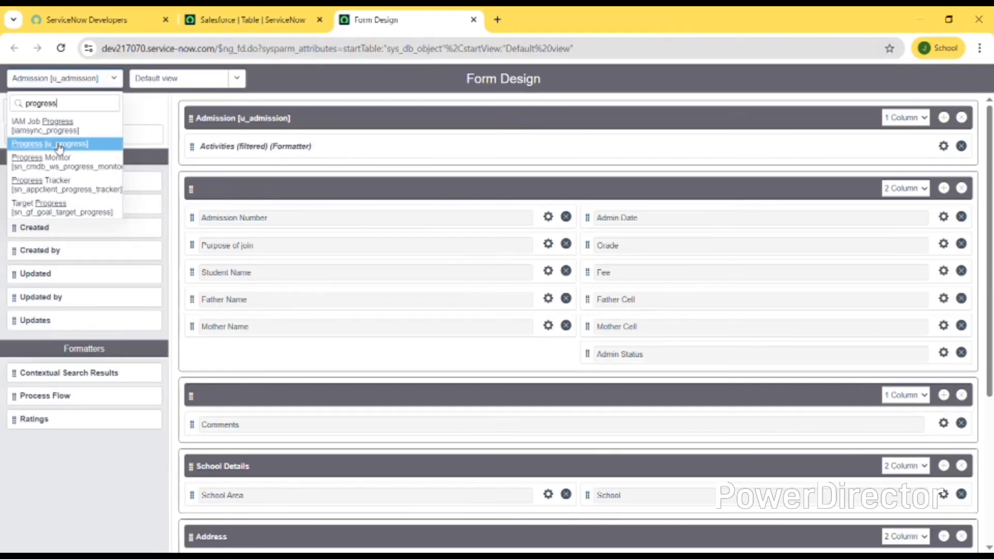
left_click(58, 145)
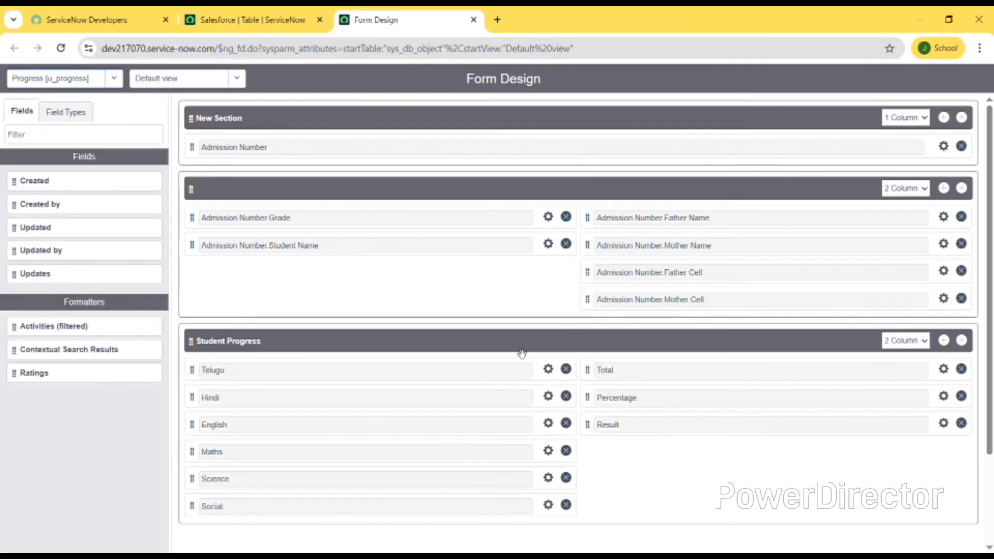
scroll(521, 354, "down", 2)
scroll(522, 353, "up", 2)
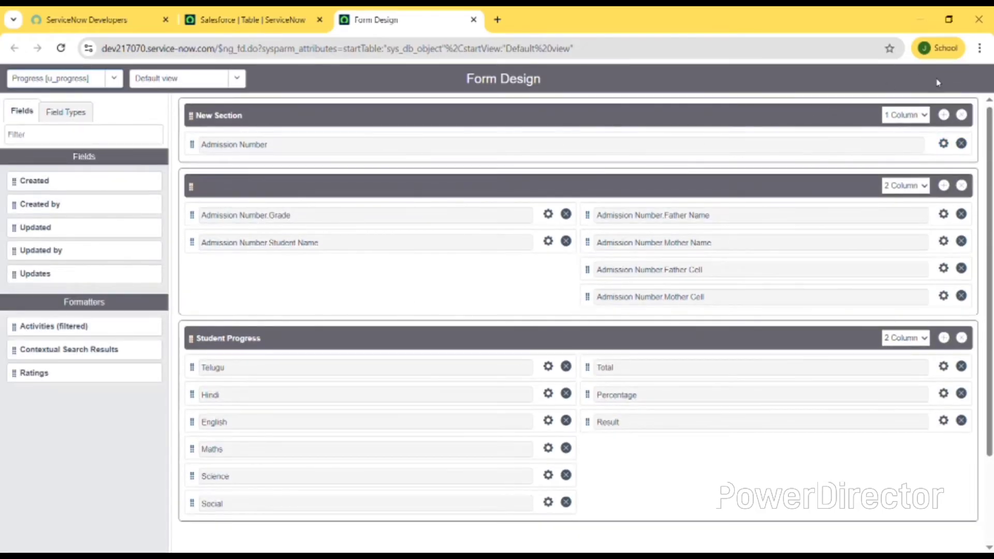
Close the form designer and filter the navigator for 'number maintenance'.
key("ctrl+w")
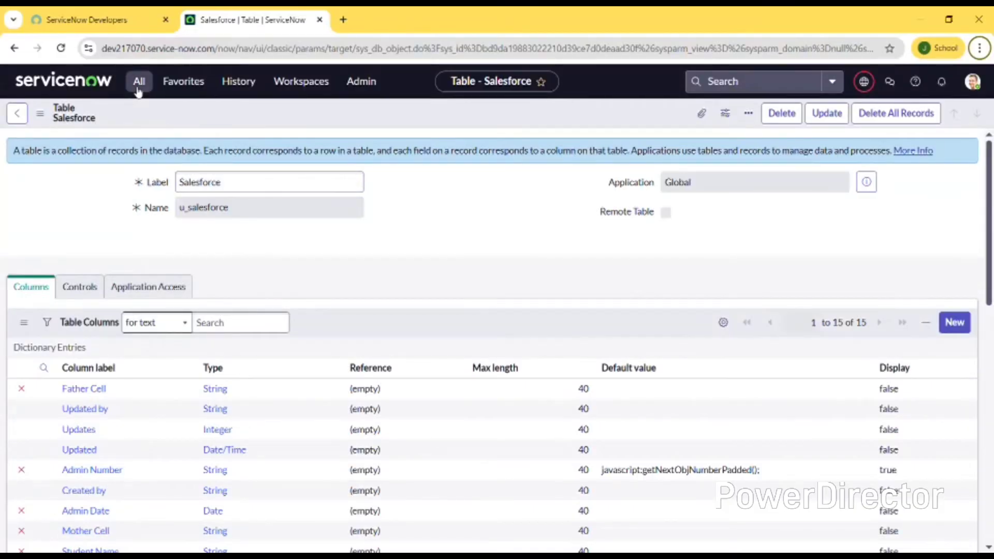
left_click(139, 88)
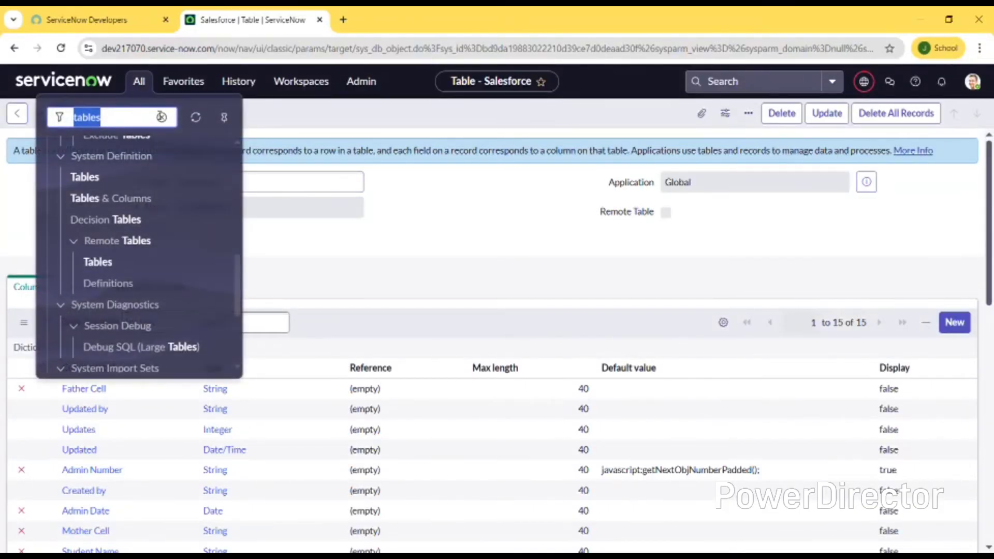
key("BackSpace")
type("number ma")
type("intenance")
Filter the Numbers list by prefix 'sal' and open the SAL record, selecting its prefix.
left_click(123, 239)
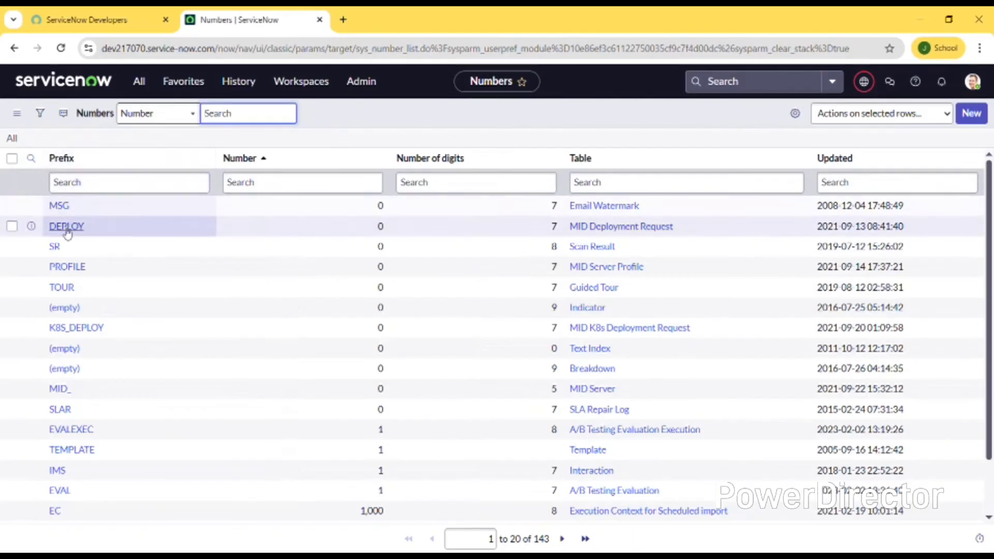
left_click(92, 183)
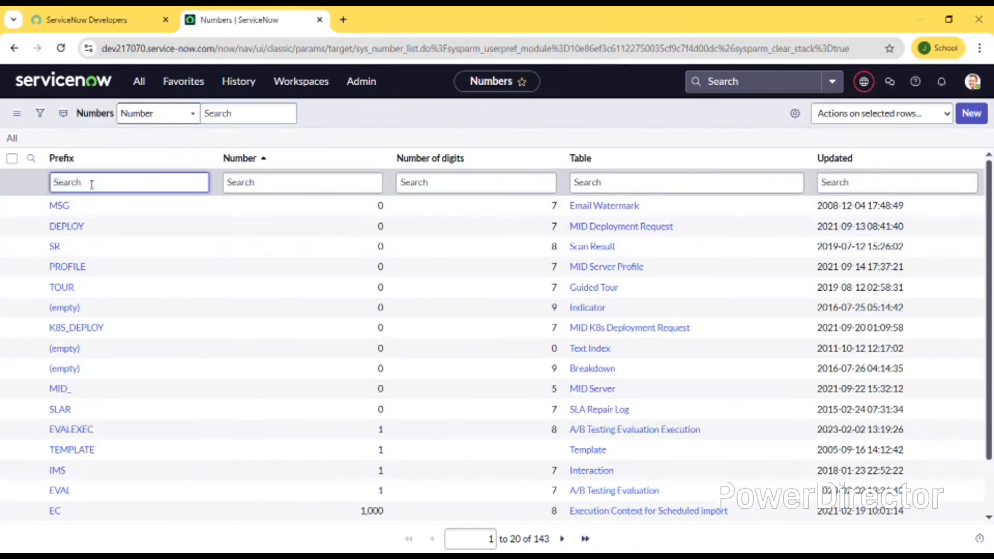
left_click(135, 186)
type("s")
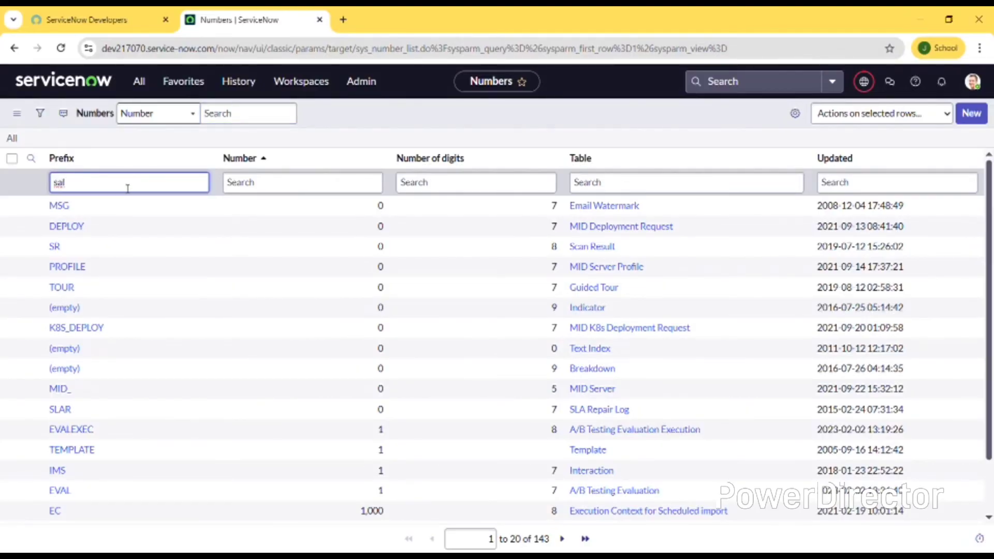
type("al")
key("Return")
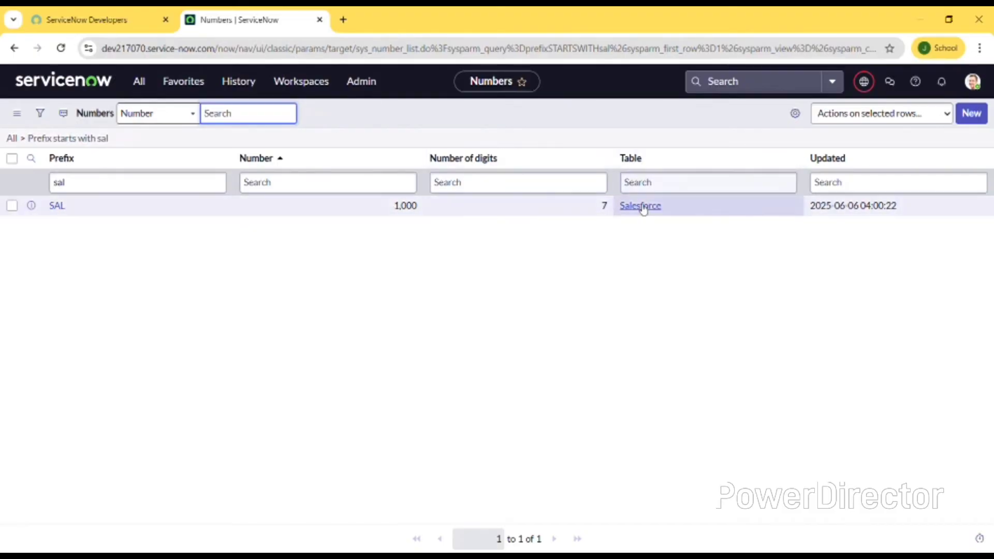
left_click(57, 206)
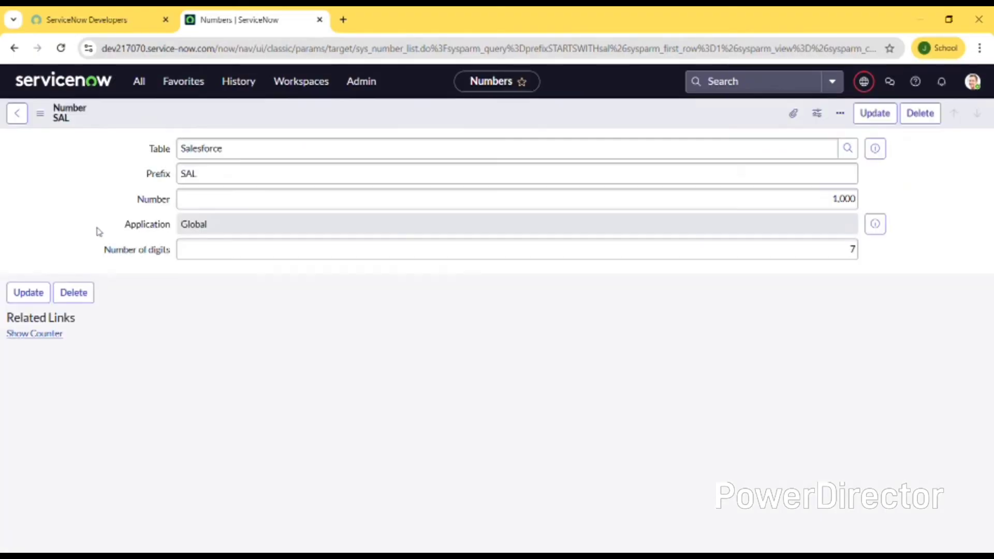
left_click(211, 175)
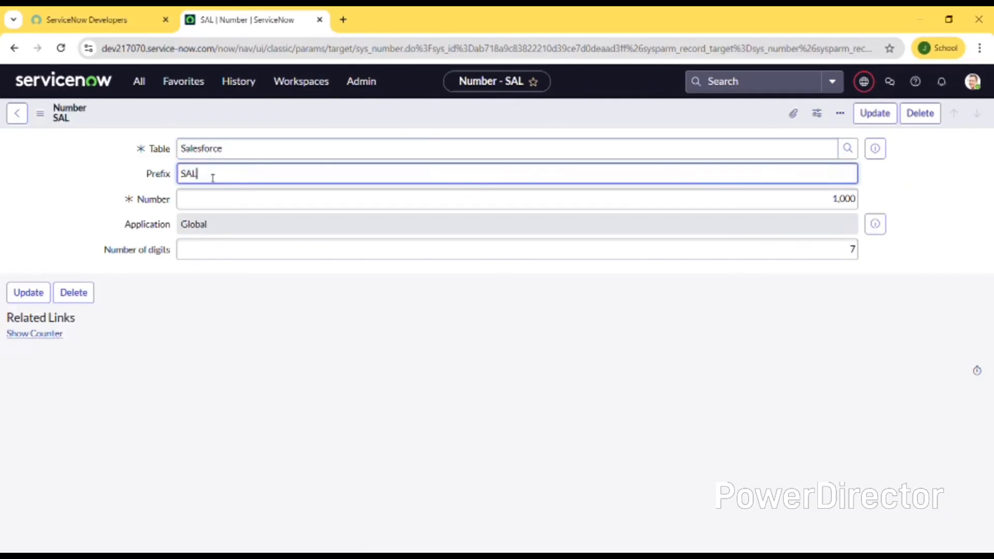
left_click_drag(211, 175, 184, 175)
Save the SAL number record and open the Client Scripts list.
left_click(29, 294)
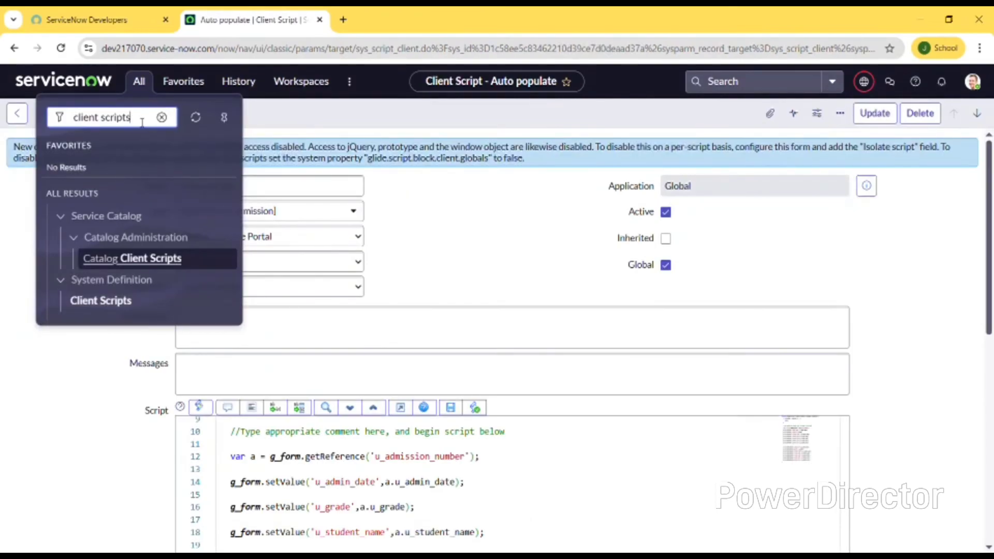
left_click_drag(134, 122, 61, 118)
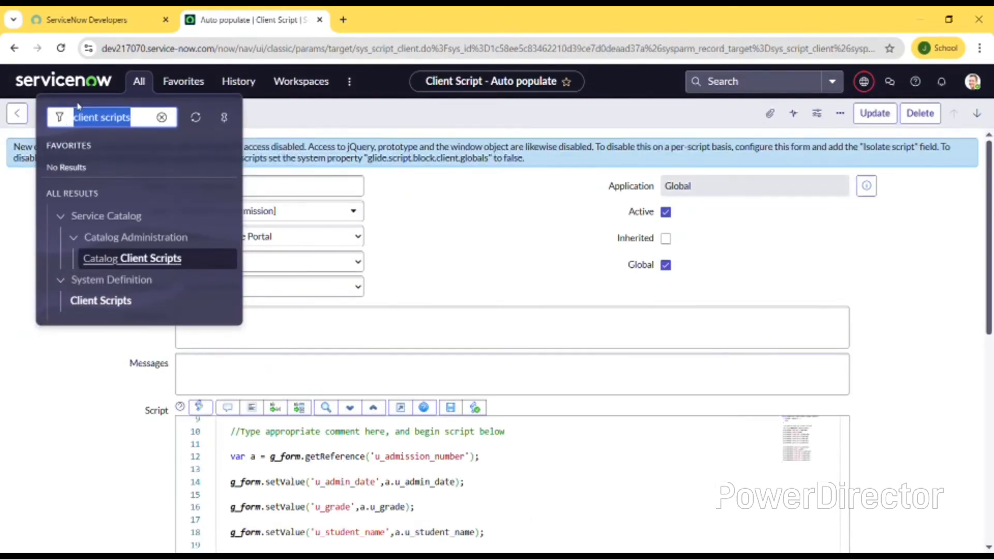
left_click(95, 307)
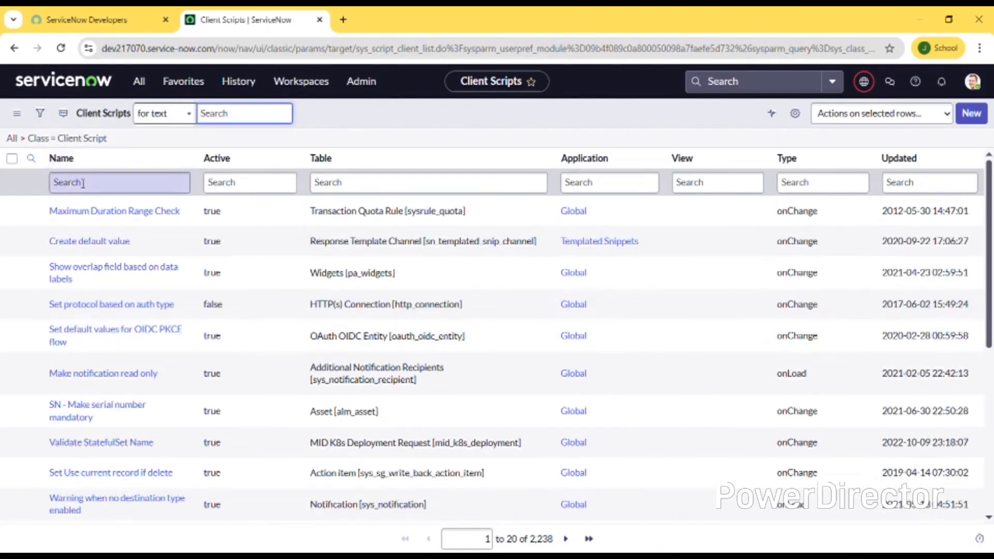
Filter client scripts by name to find the Pincode Update script.
left_click(83, 183)
type("percentage")
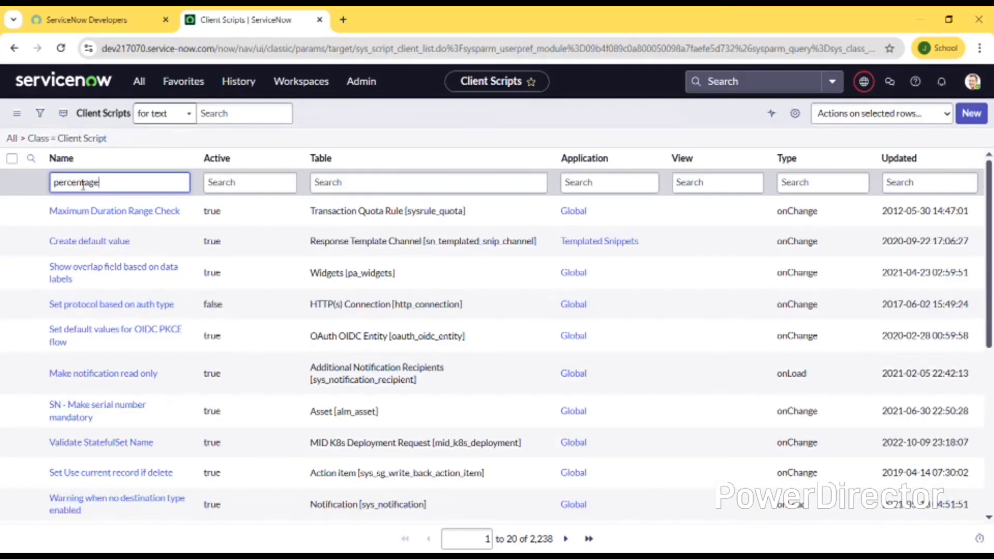
key("Return")
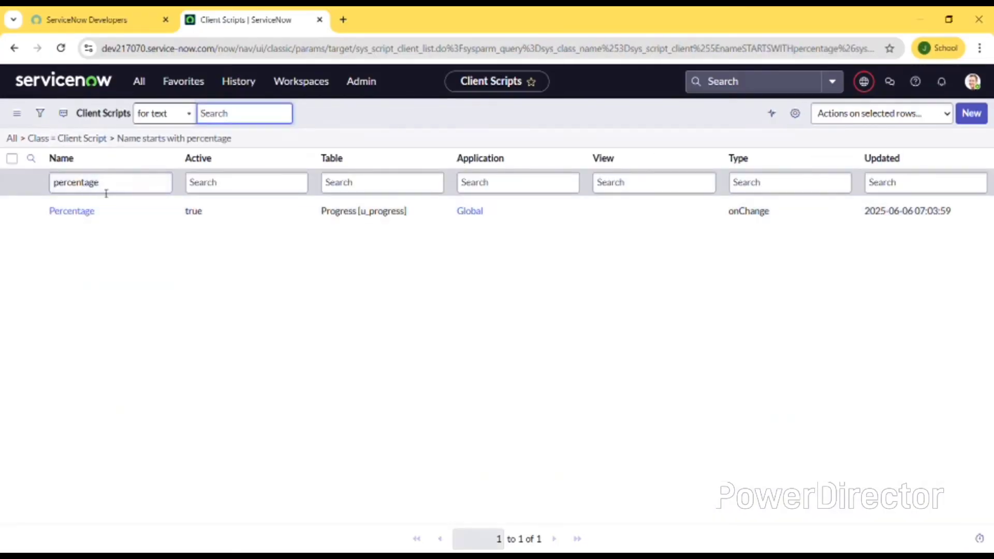
left_click_drag(101, 184, 51, 187)
key("BackSpace")
type("pin code")
key("Return")
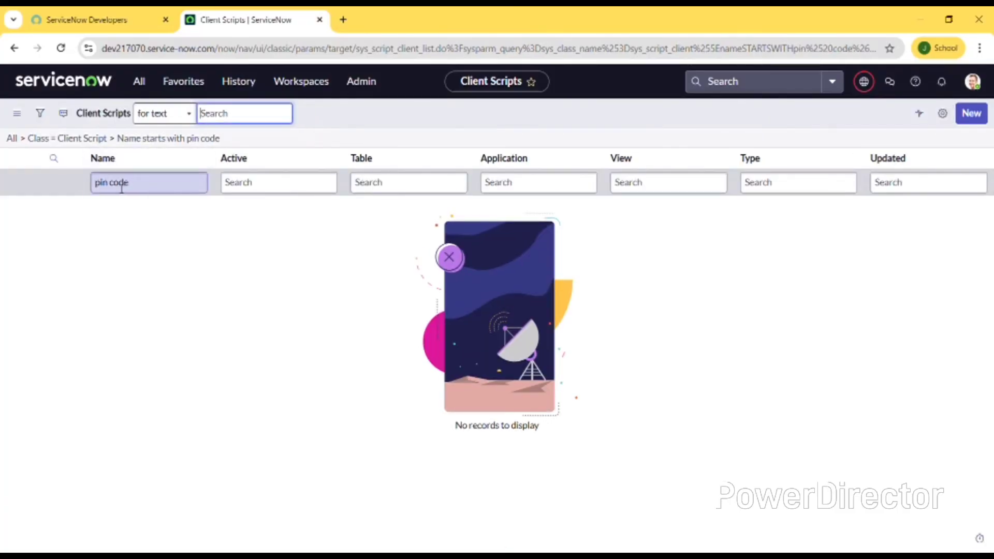
left_click(114, 188)
key("Return")
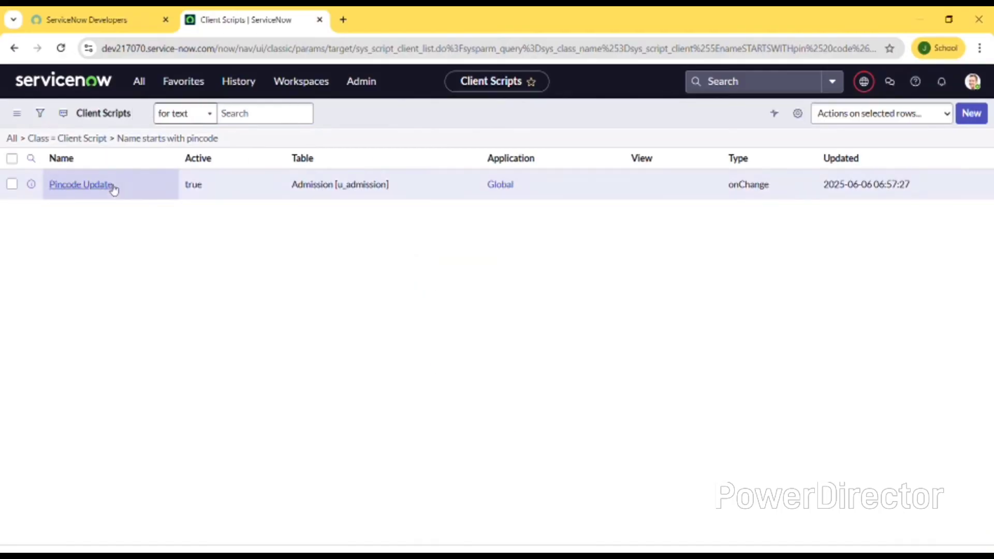
Filter client scripts by name 'perce' and open the Percentage script.
left_click(62, 186)
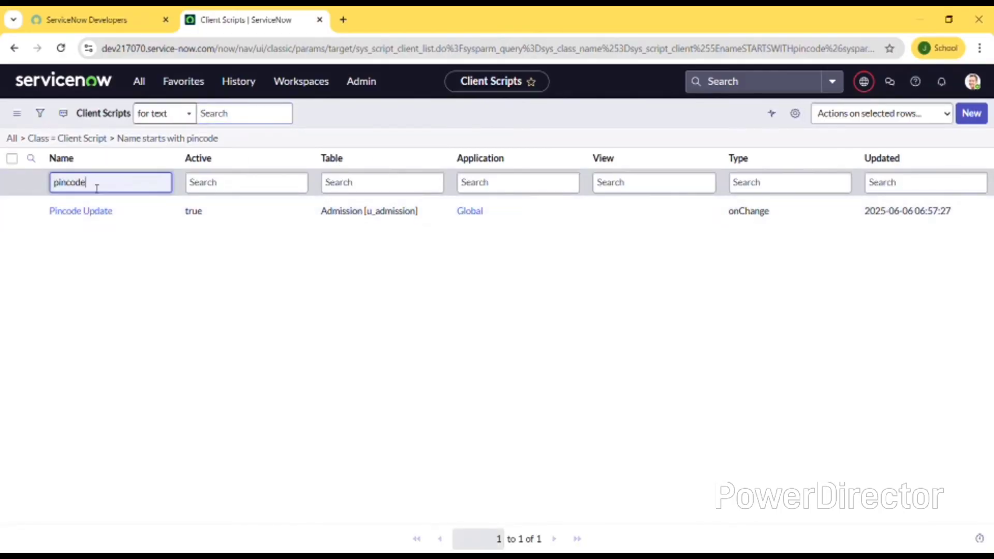
key("ctrl+a")
key("BackSpace")
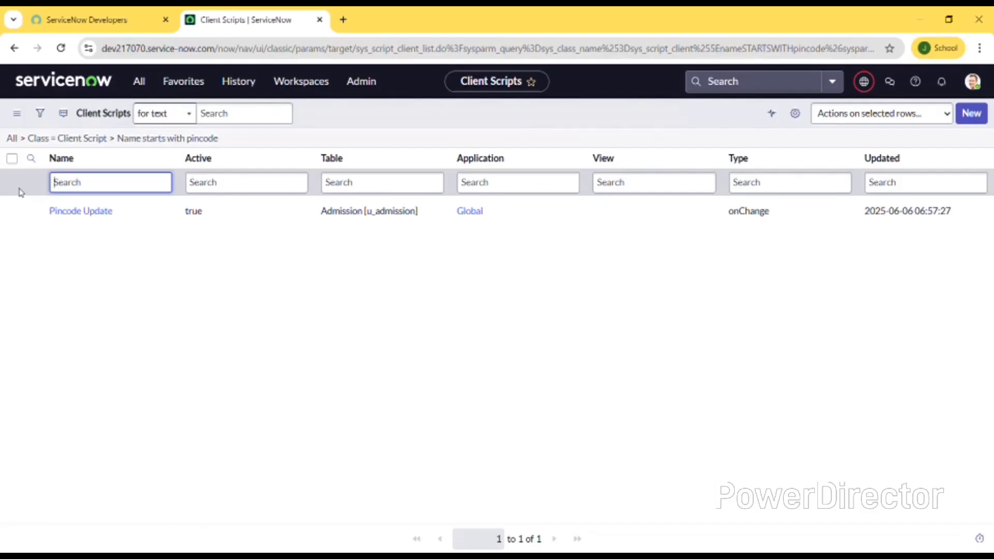
type("per")
key("BackSpace")
key("BackSpace")
key("BackSpace")
type("ce")
key("Return")
left_click(86, 212)
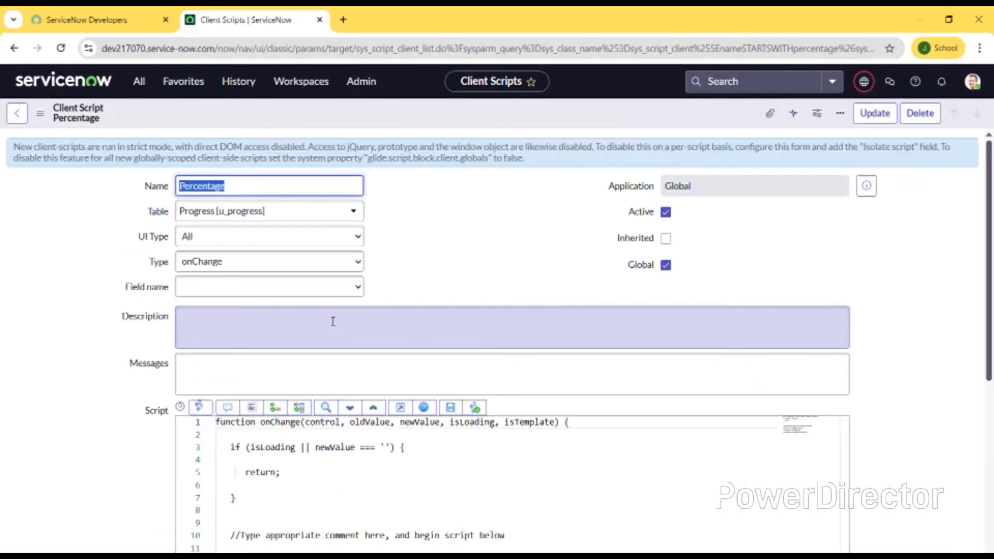
Scroll through the Percentage client script's code in the Script editor.
scroll(461, 286, "down", 5)
scroll(462, 288, "up", 1)
scroll(462, 289, "down", 4)
scroll(462, 288, "up", 4)
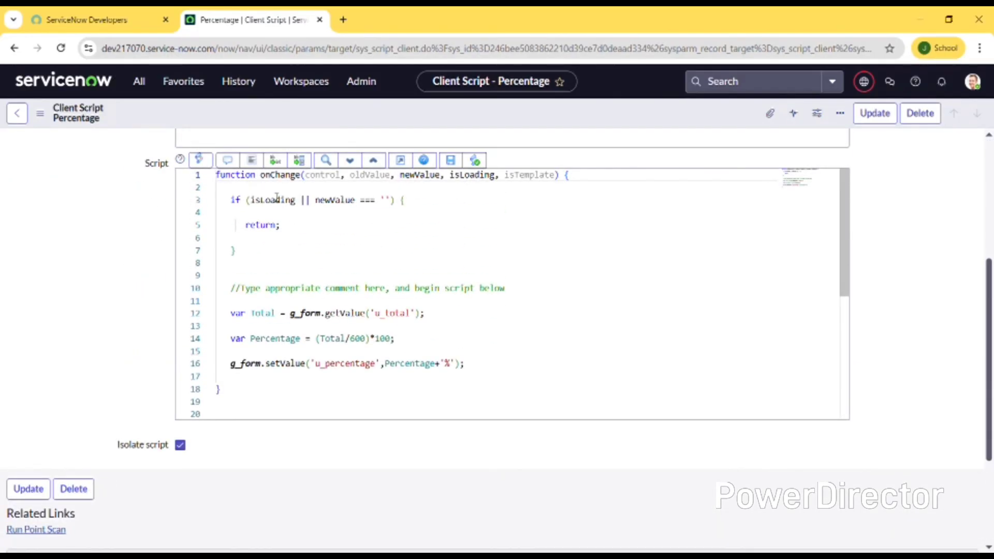
scroll(127, 262, "up", 5)
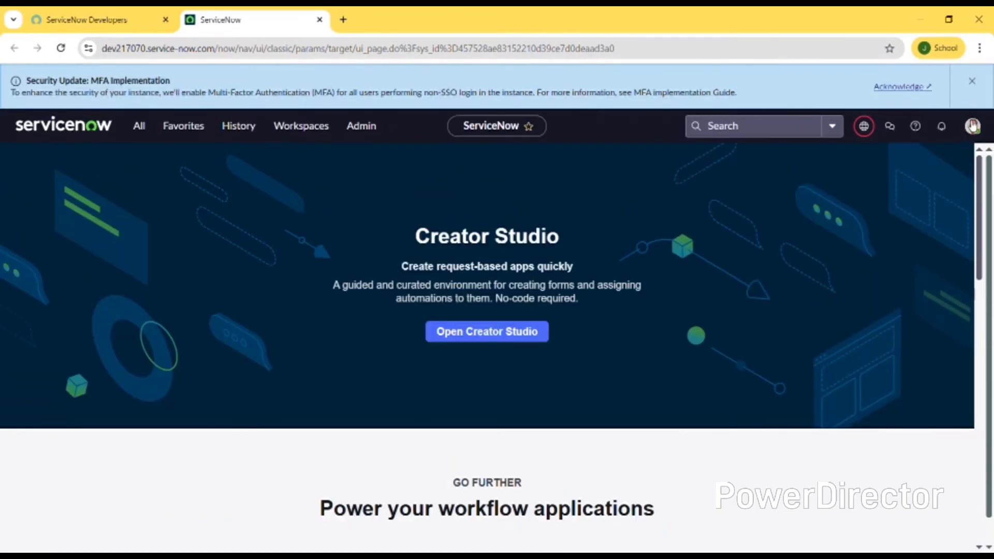
Dismiss the MFA banner and open the Salesforces list.
left_click(972, 80)
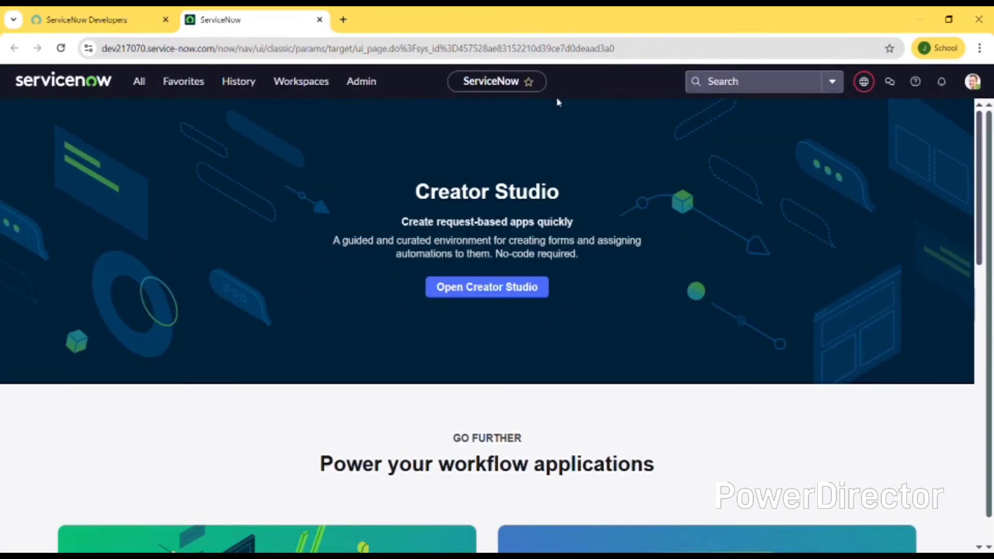
left_click(138, 83)
type("sa")
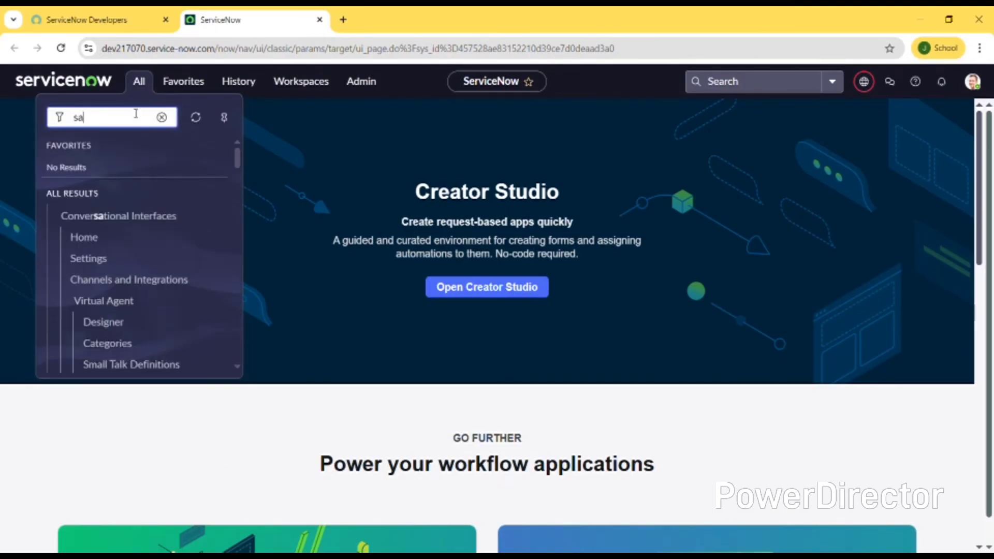
type("lesforce")
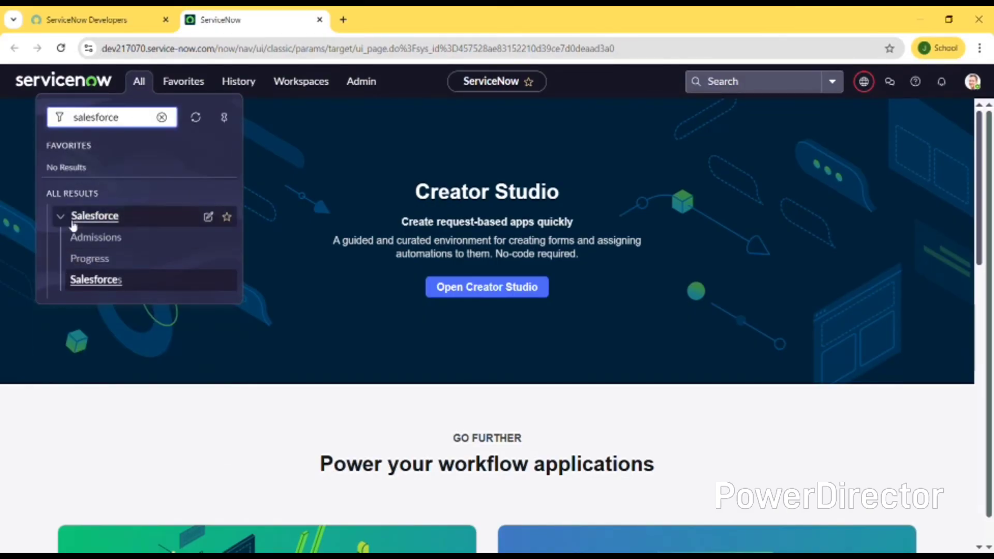
left_click(95, 282)
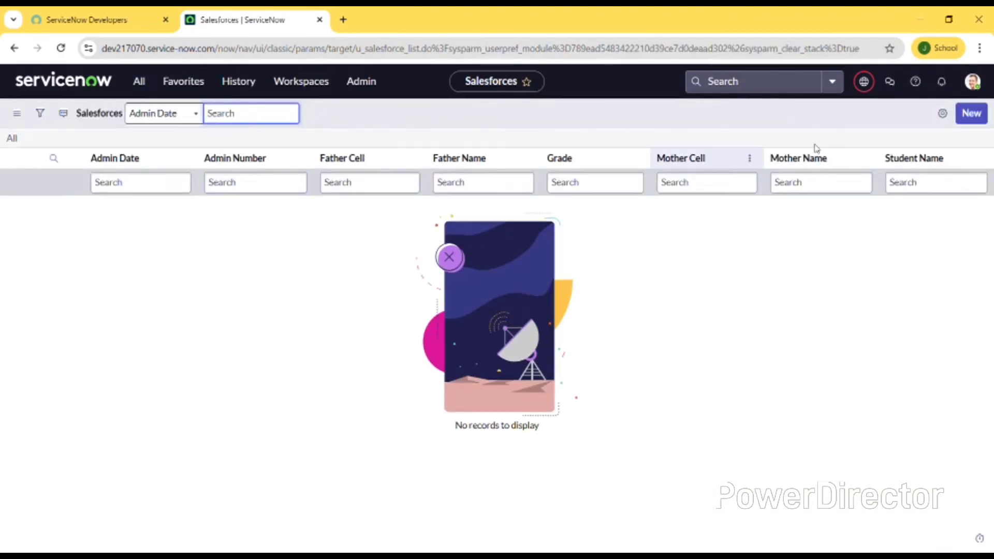
Start a new Salesforce record and reload it to show the auto-generated Admin Number.
left_click(958, 123)
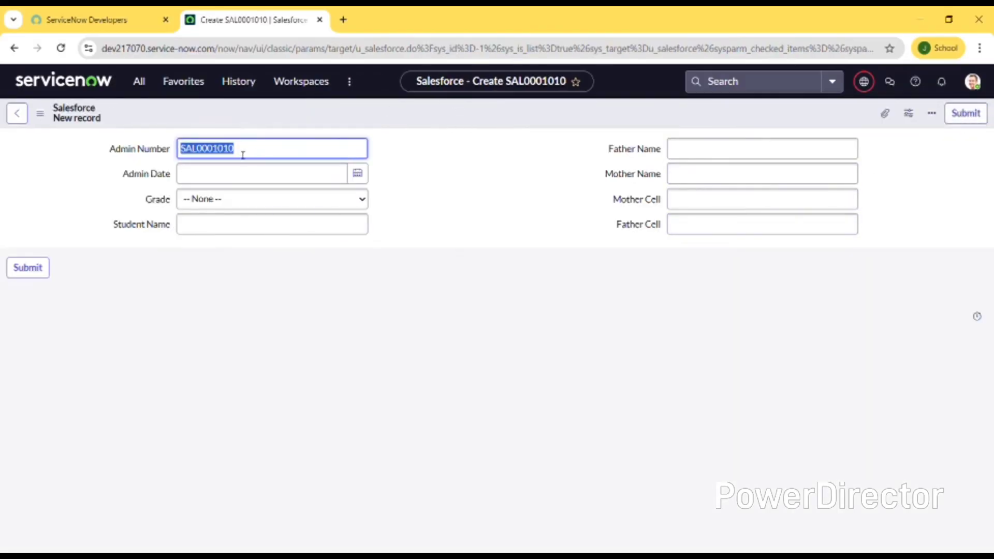
left_click(61, 49)
left_click(62, 48)
right_click(507, 127)
mouse_move(538, 150)
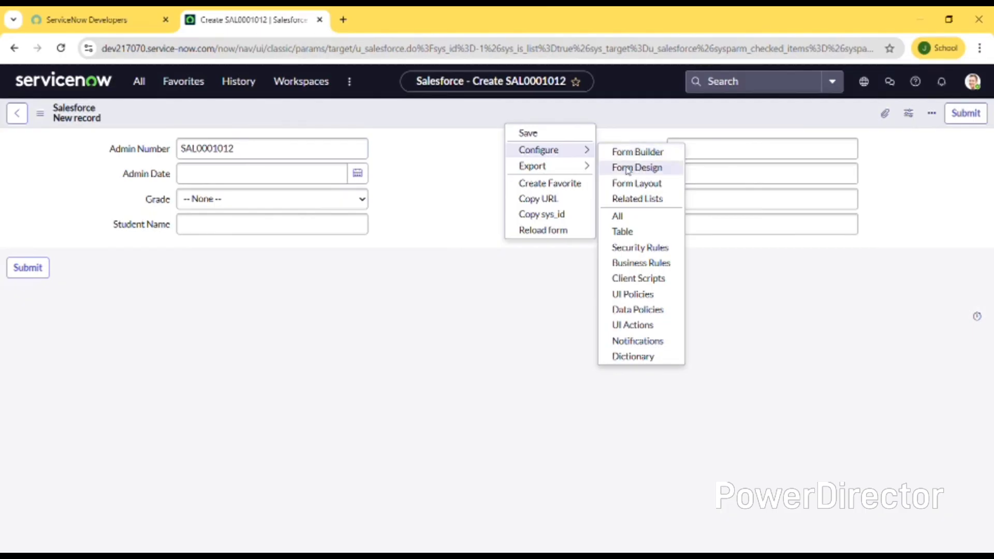
Open the empty Admissions list from the navigator.
left_click(137, 81)
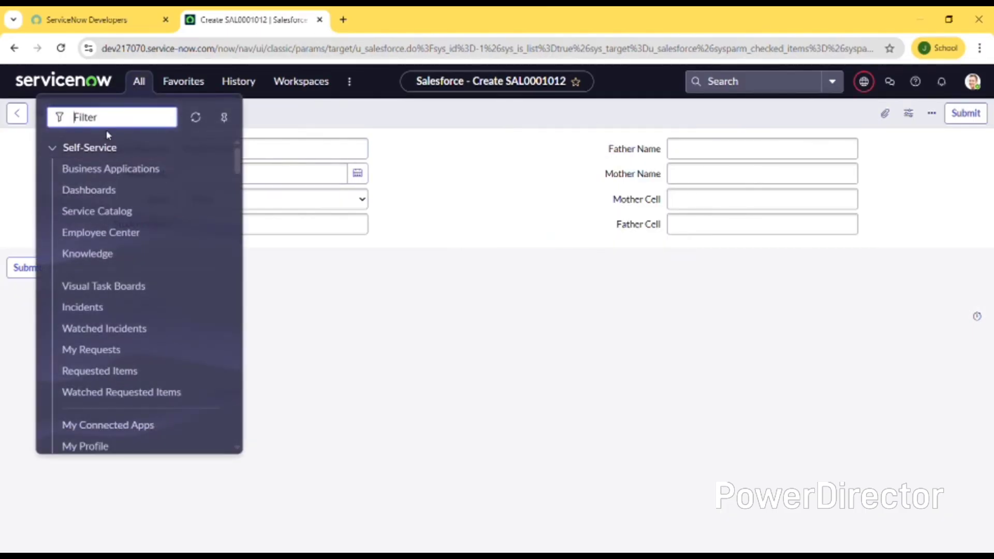
type("sales")
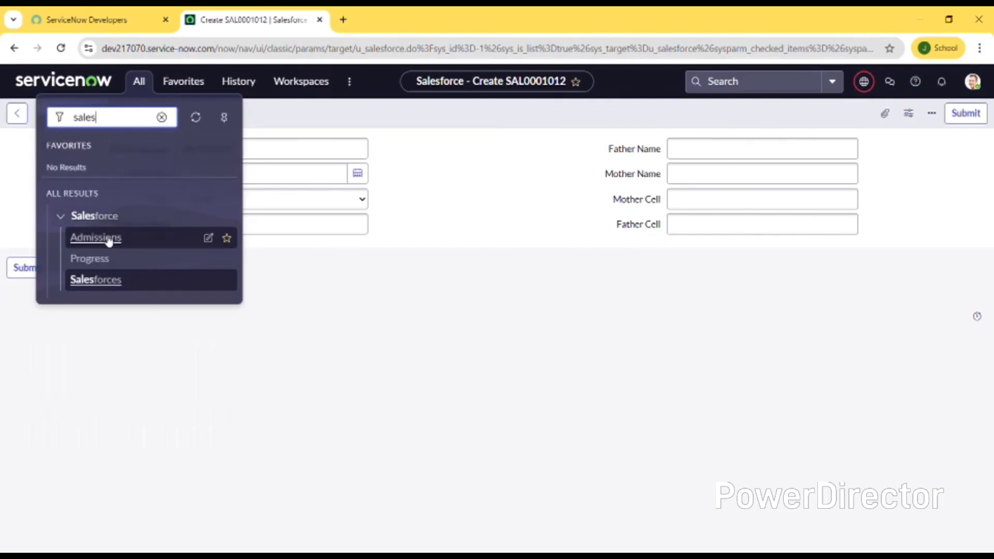
left_click(103, 240)
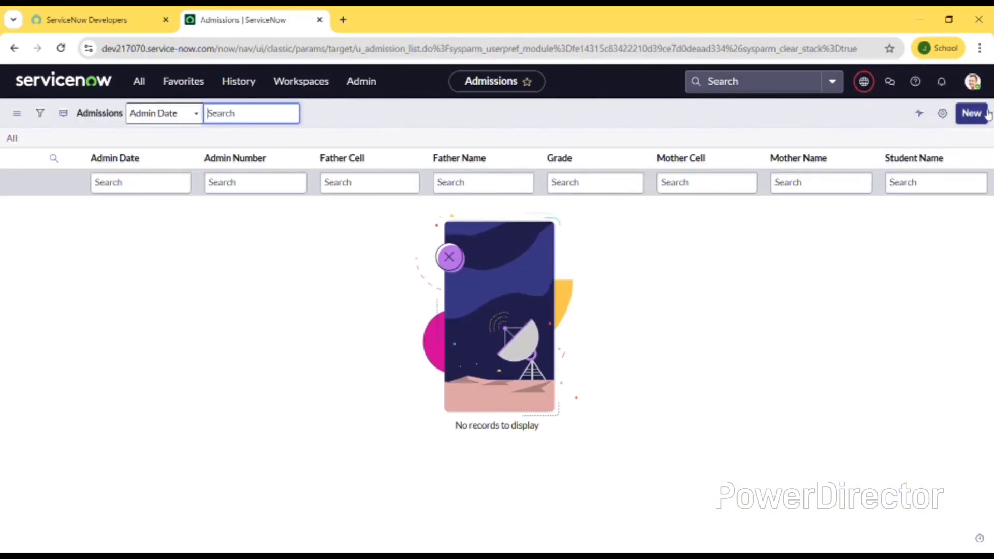
Open a new Admission record and view its Address and School Details sections.
left_click(961, 112)
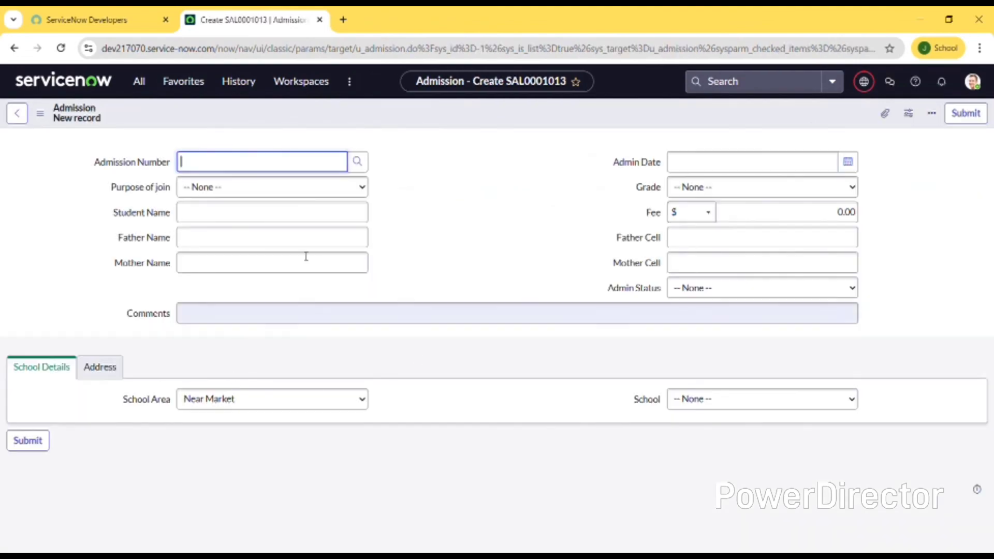
left_click(113, 373)
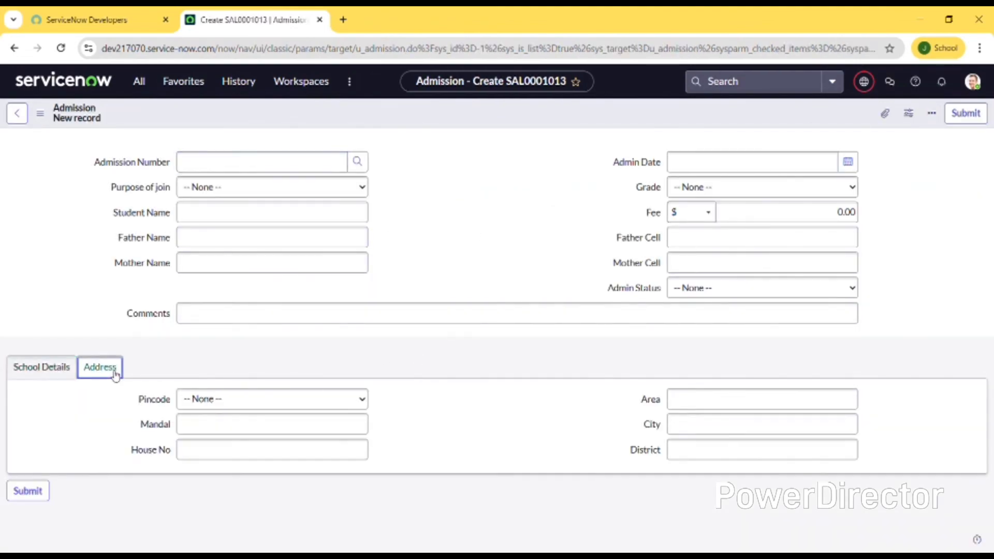
left_click(40, 369)
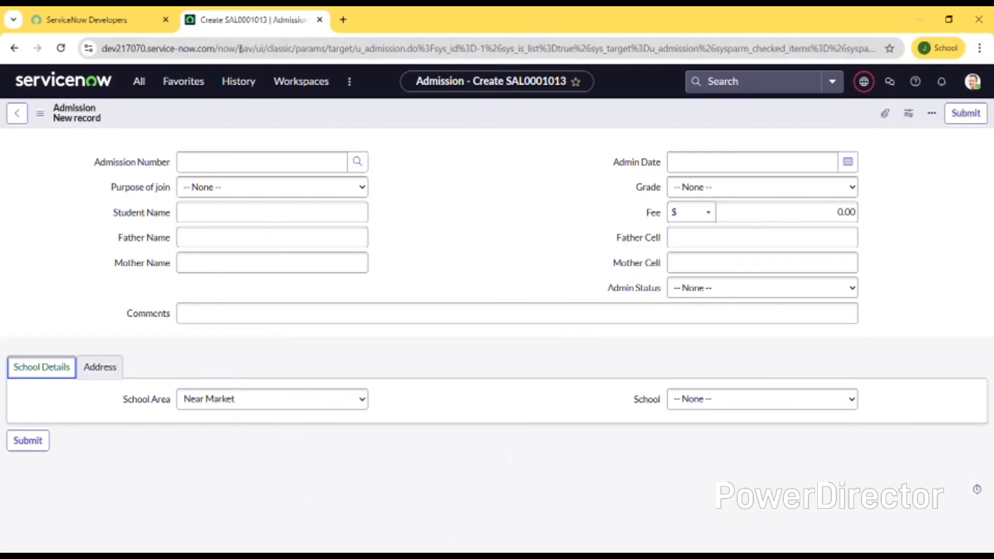
Filter the navigator for 'sales', open the Progress list and start a new record.
left_click(140, 80)
type("sales")
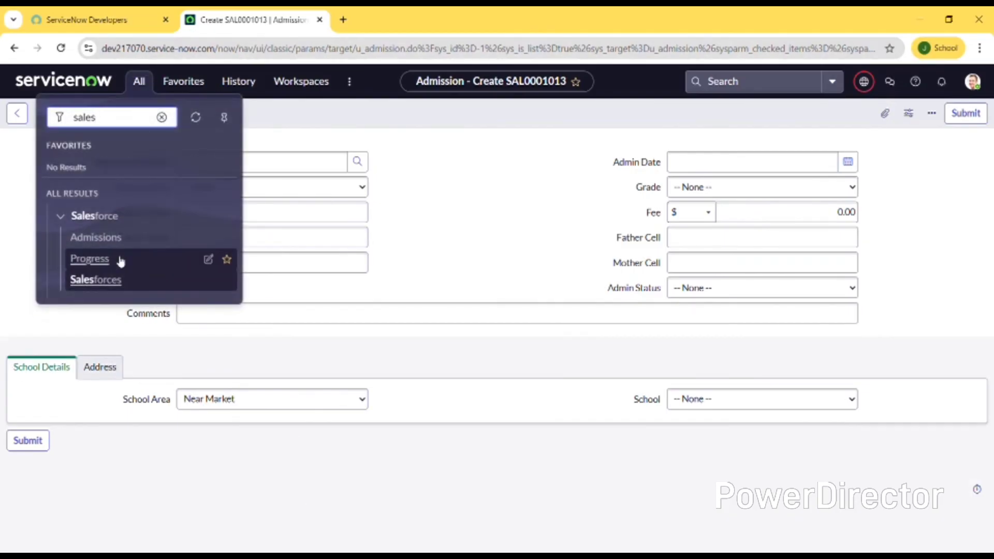
left_click(119, 259)
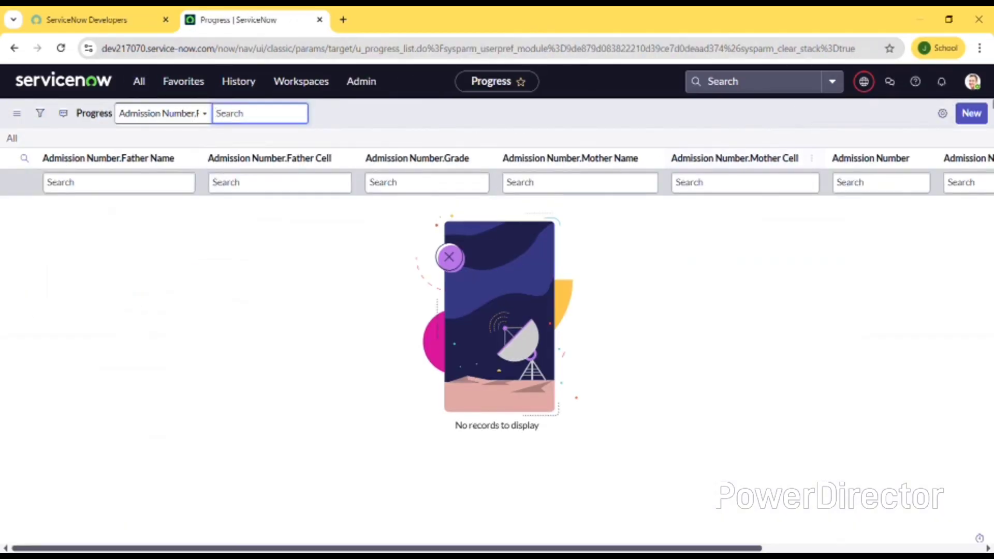
left_click(976, 120)
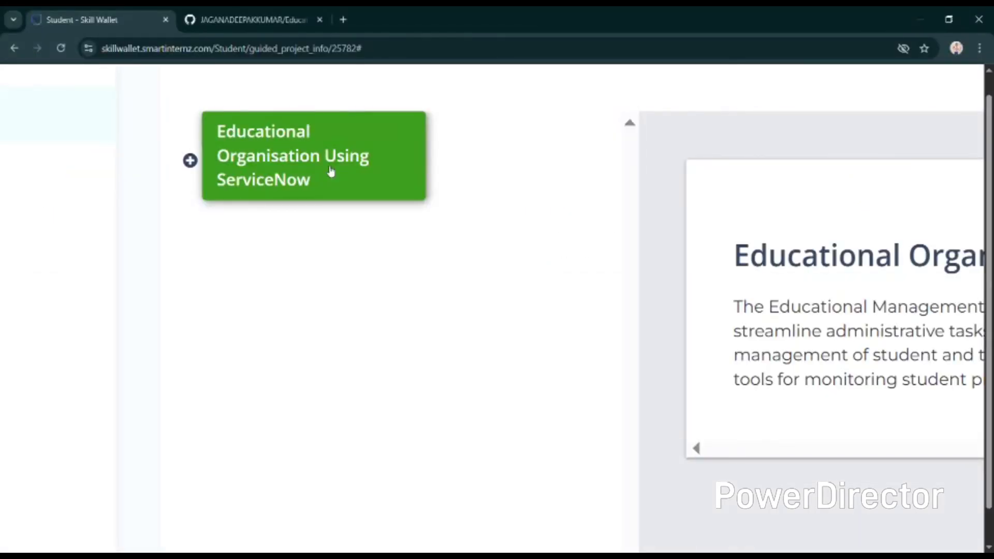
Expand Educational Organisation Using ServiceNow and scroll from Setting Up ServiceNow Instance to Result.
left_click(331, 172)
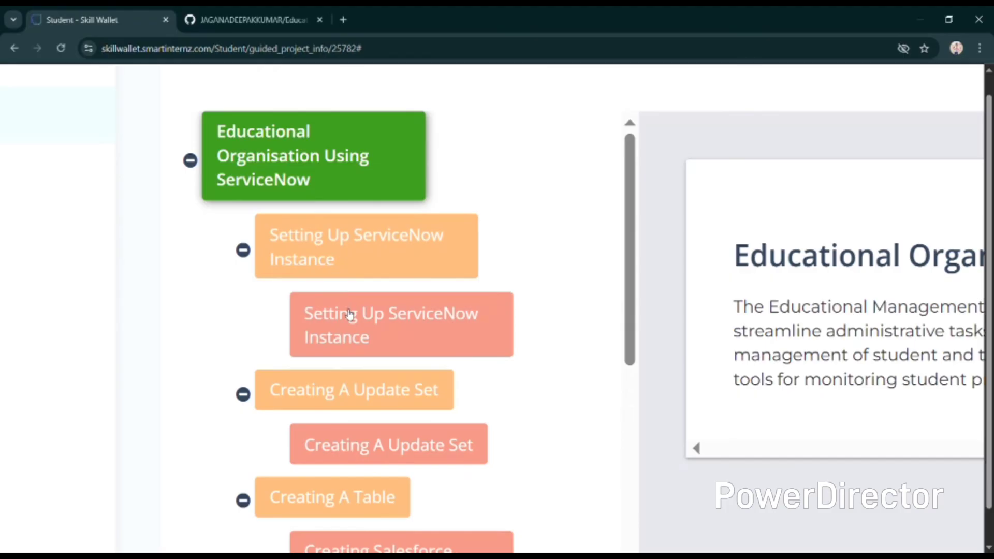
scroll(349, 314, "down", 5)
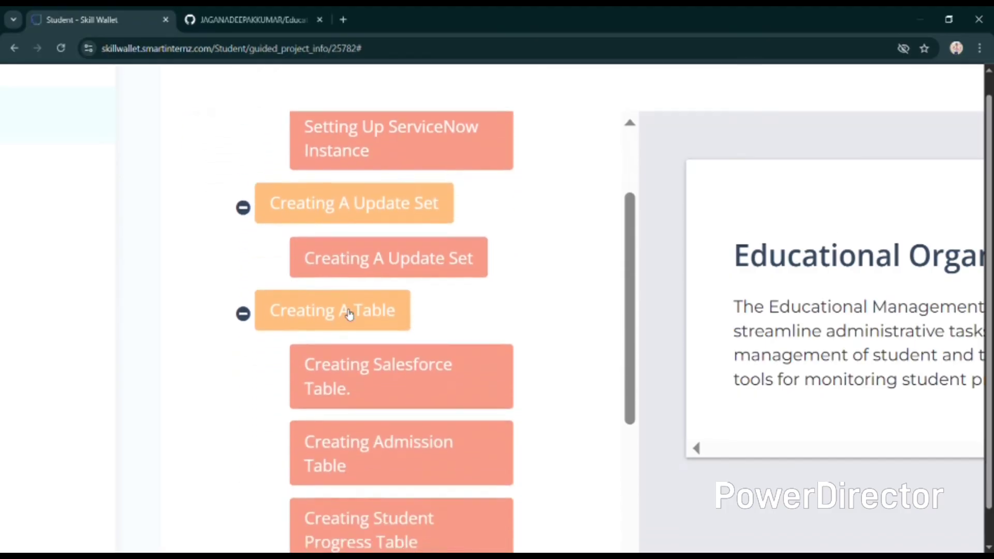
scroll(349, 314, "down", 5)
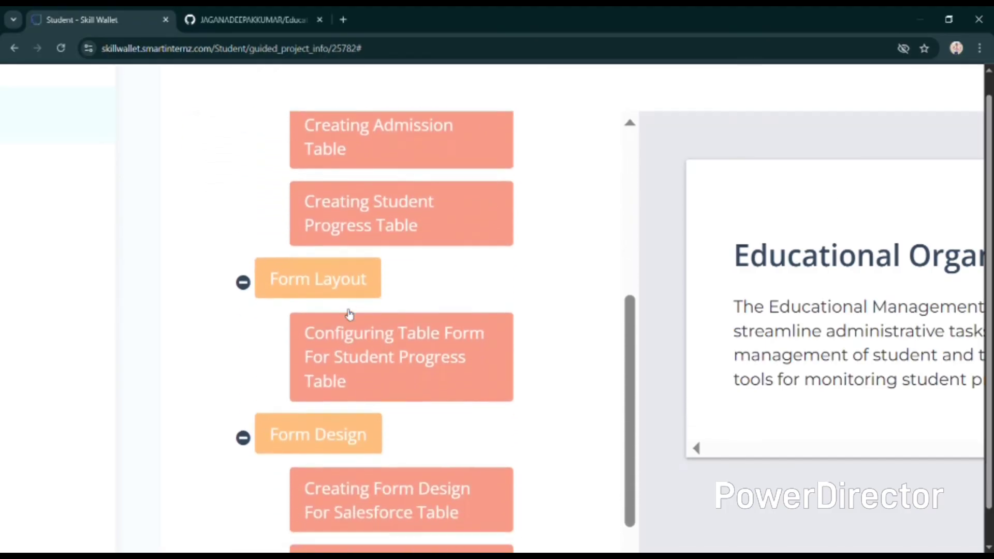
scroll(349, 314, "down", 7)
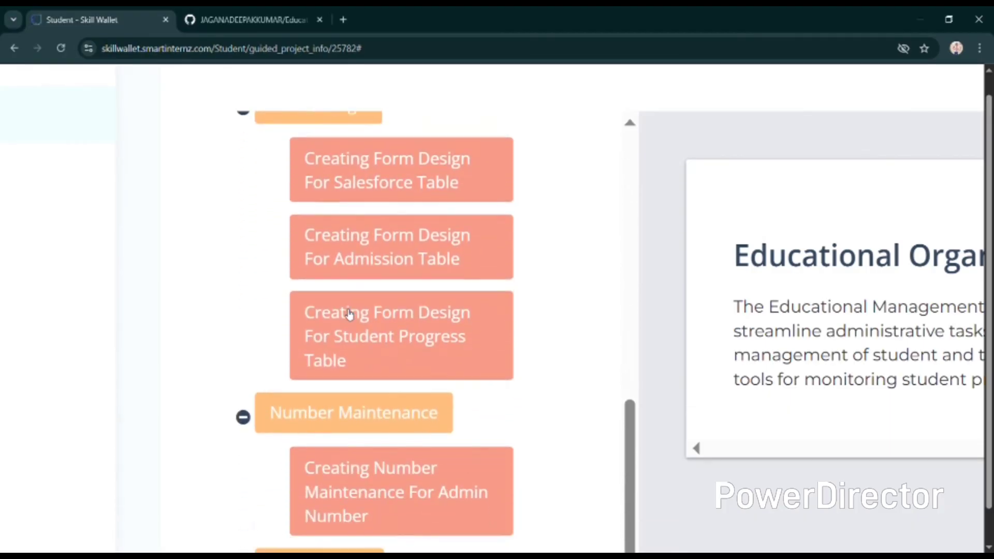
scroll(350, 314, "down", 6)
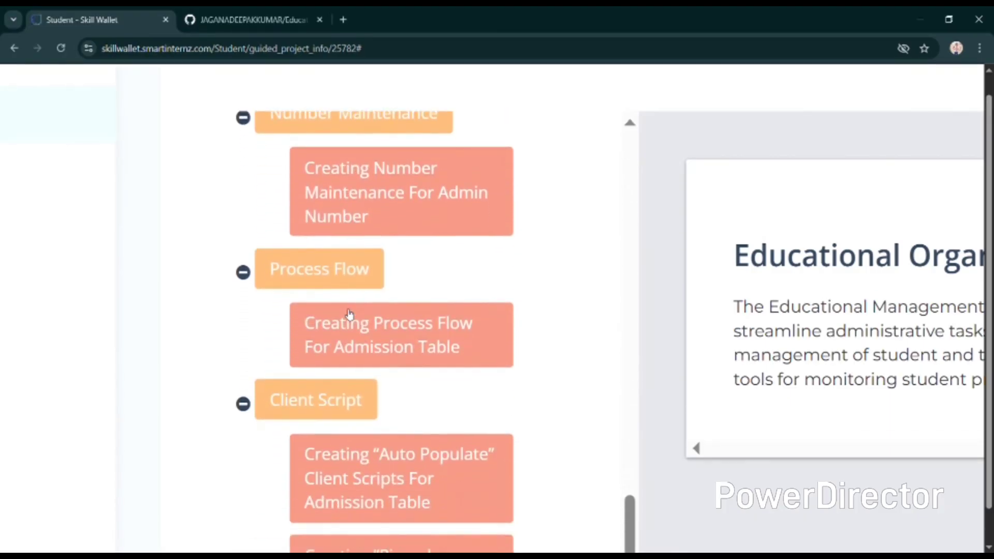
scroll(349, 314, "down", 4)
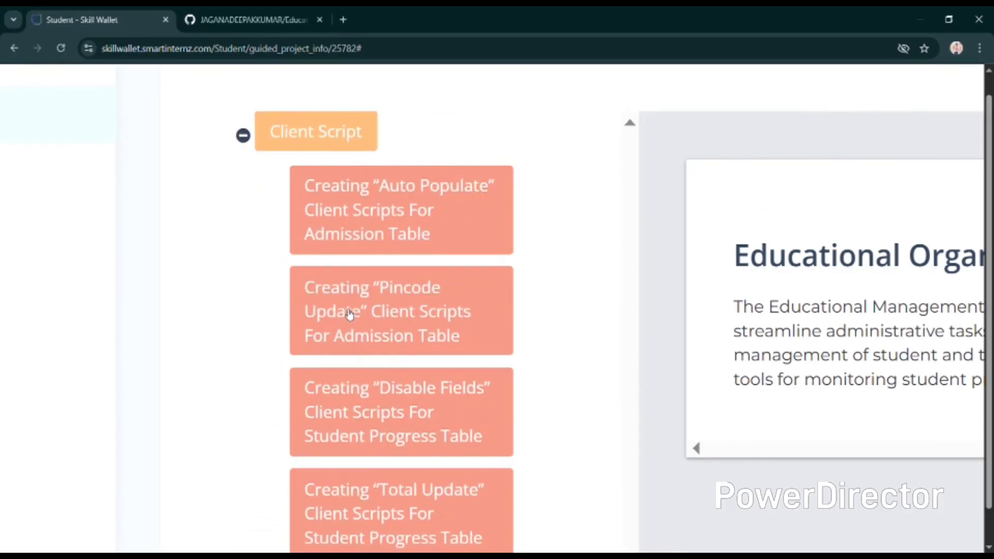
scroll(350, 314, "down", 6)
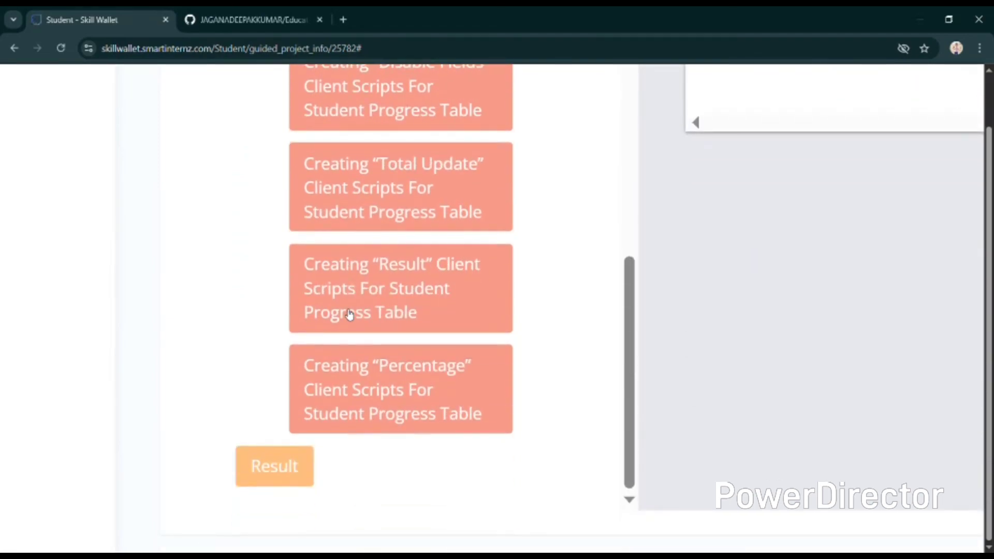